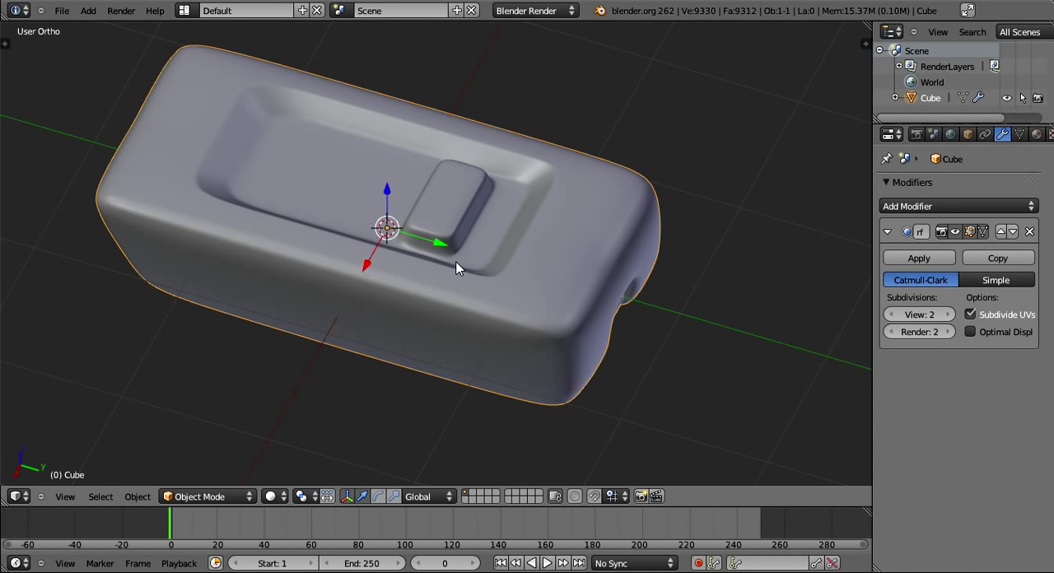
- Enter Edit Mode and shift the selected cylindrical bar in the end recess about -0.035 along global X
middle_drag(458, 267, 498, 317)
scroll(498, 318, up, 8)
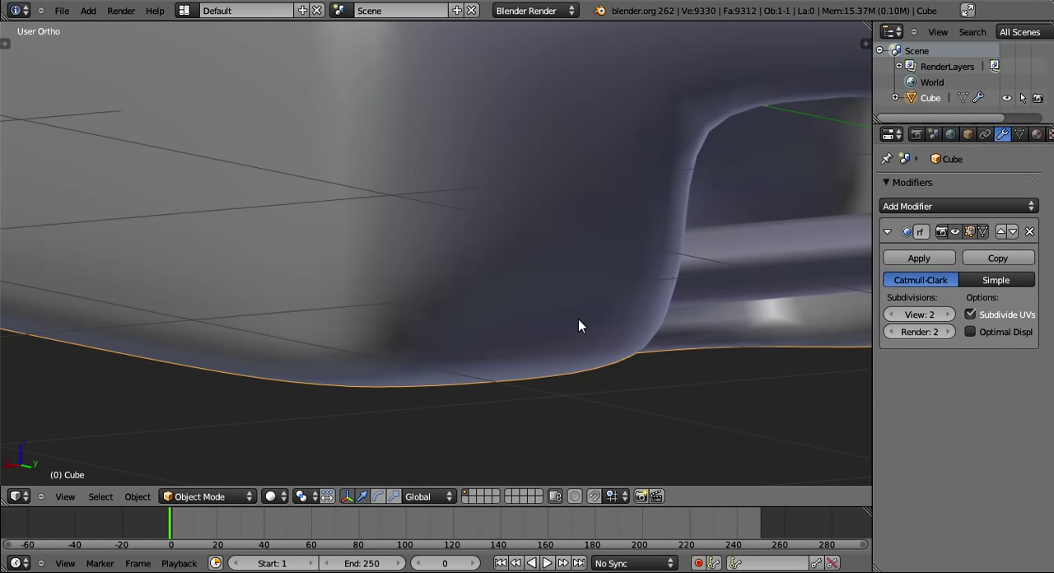
middle_drag(579, 320, 501, 313)
key(Tab)
scroll(485, 327, up, 5)
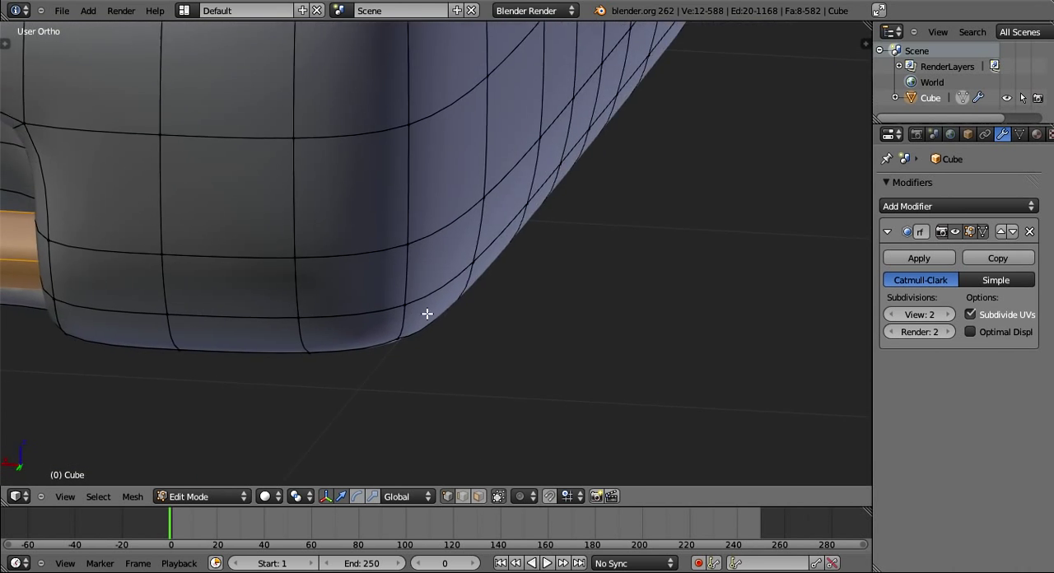
middle_drag(427, 313, 558, 310)
key(s)
key(x)
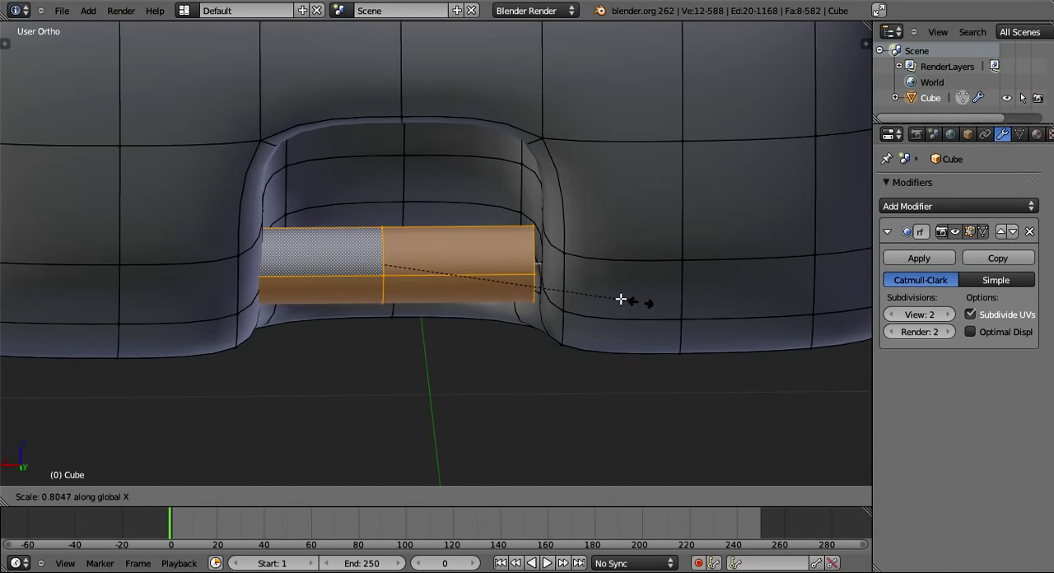
click(548, 288)
- Move the bar along global Y within the recess and adjust its thickness with Shrink/Fatten
middle_drag(548, 289, 494, 334)
scroll(600, 308, up, 2)
key(g)
key(y)
click(590, 324)
key(alt+s)
click(607, 367)
- Delete the four-vertex face in the recess corner beside the bar's +X end
middle_drag(607, 367, 588, 370)
scroll(544, 329, up, 2)
shift+middle_drag(407, 338, 560, 318)
middle_drag(425, 290, 436, 291)
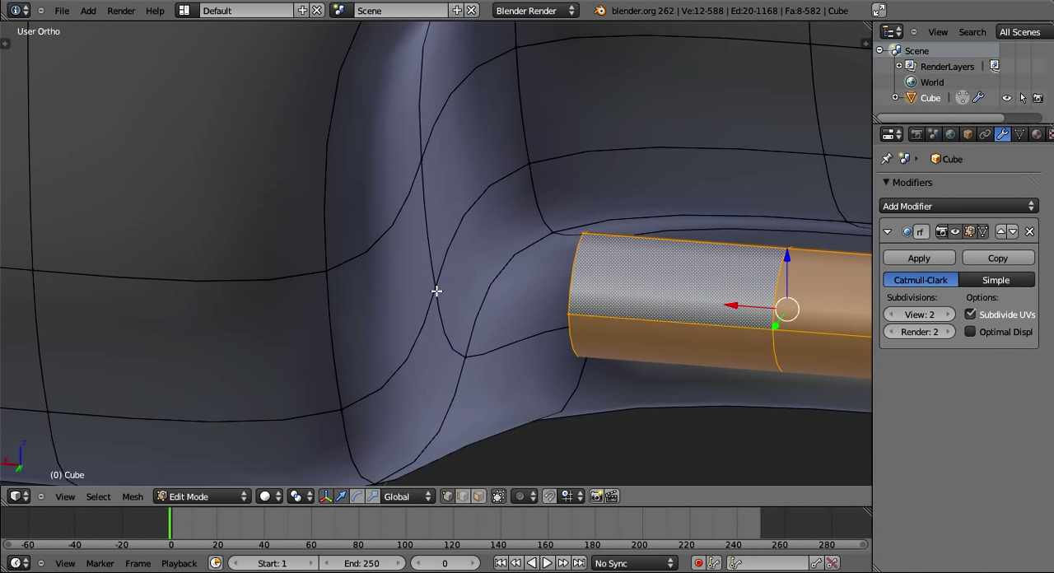
key(a)
right_click(437, 288)
shift+right_click(462, 351)
shift+right_click(550, 231)
shift+right_click(524, 163)
scroll(513, 256, down, 5)
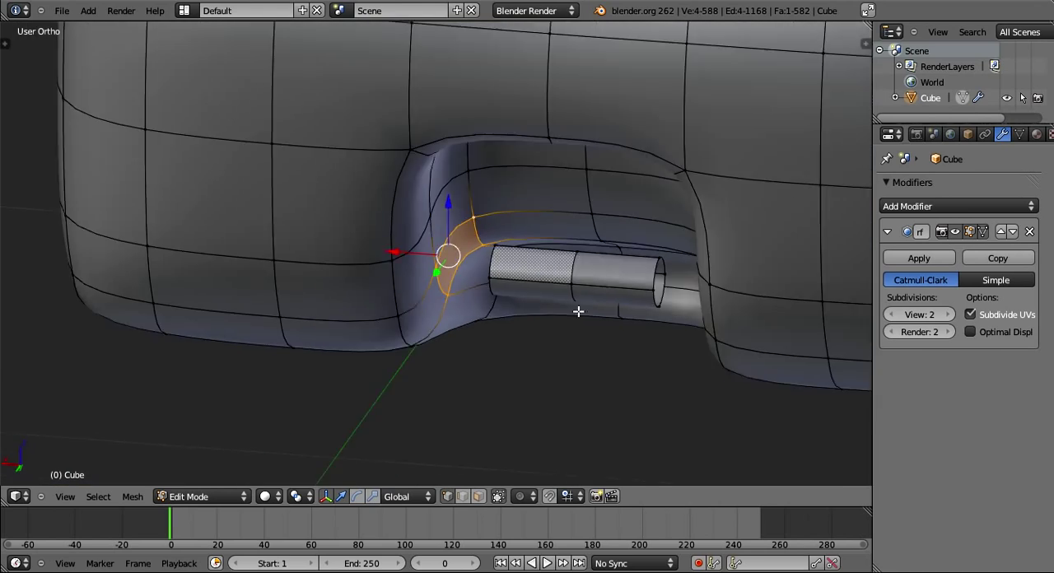
mouse_move(578, 311)
middle_down()
mouse_move(565, 254)
mouse_move(666, 287)
mouse_move(568, 307)
middle_up()
middle_drag(321, 251, 344, 246)
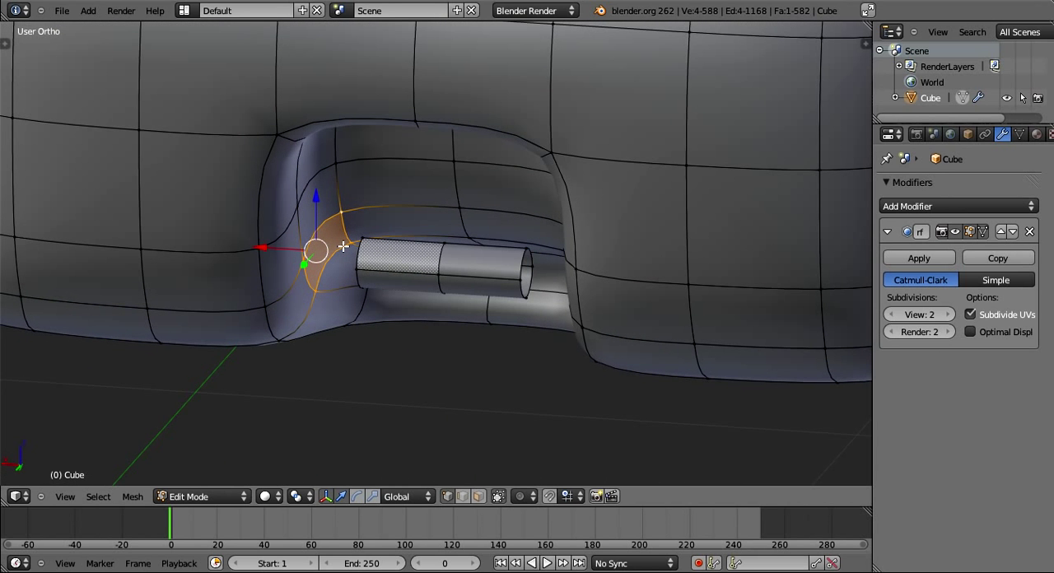
middle_drag(344, 246, 521, 305)
scroll(522, 306, up, 2)
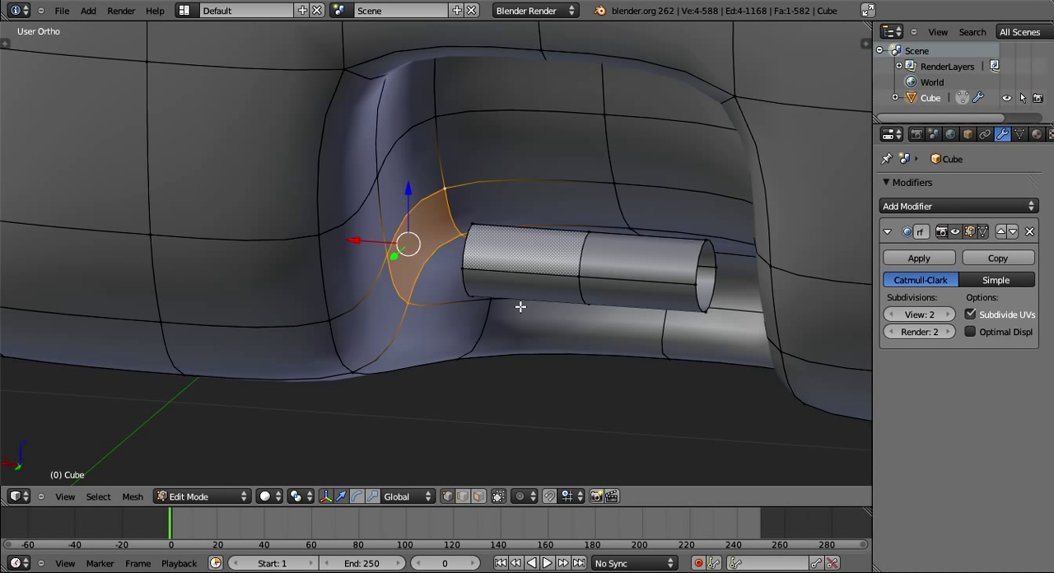
scroll(520, 306, up, 2)
key(x)
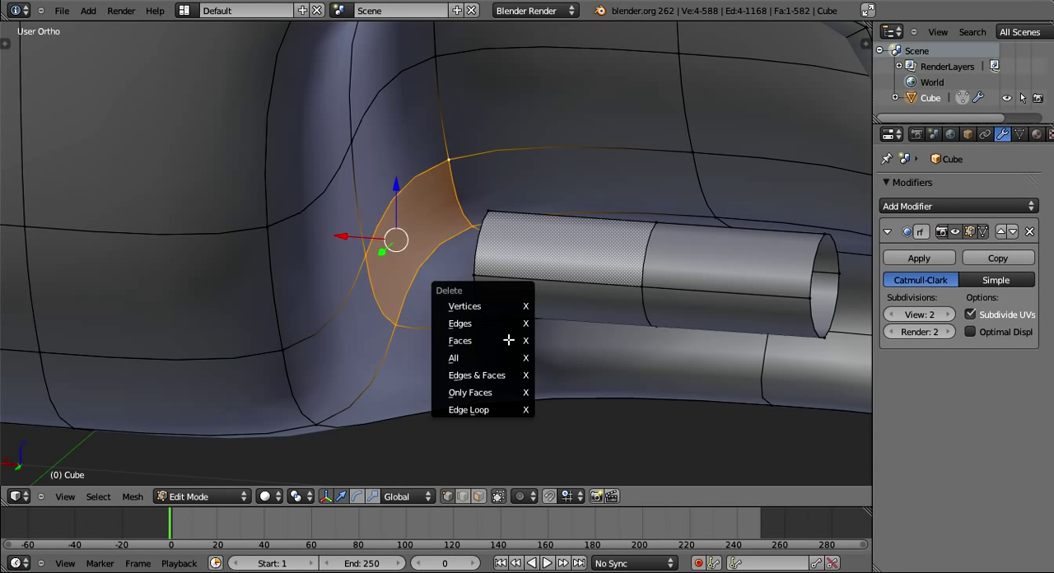
click(508, 340)
- Fill the first face bridging the upper outer rim of the bar's +X end and the edge of the corner hole
middle_drag(508, 340, 542, 329)
middle_drag(445, 143, 426, 146)
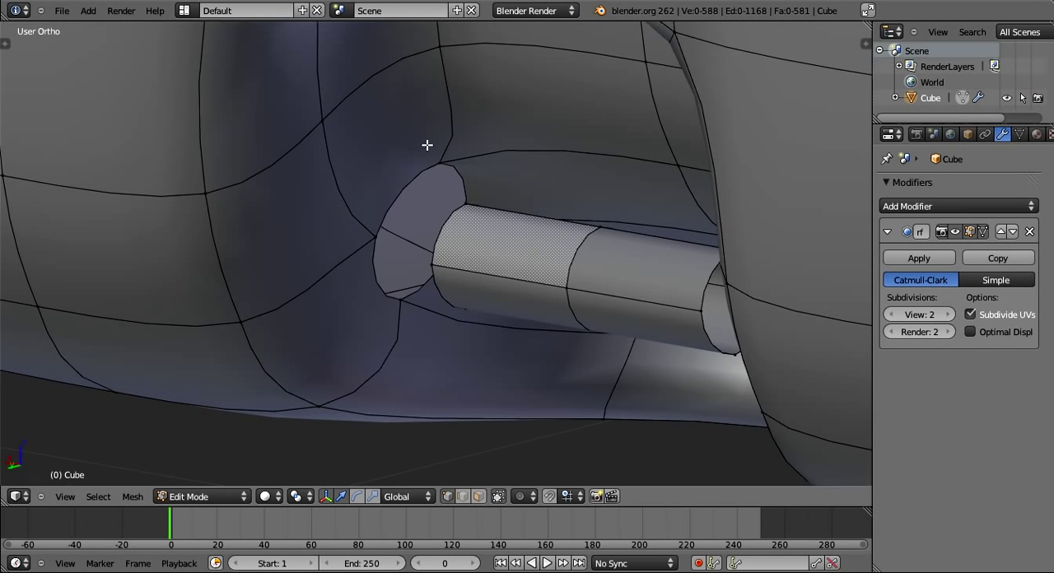
right_click(379, 233)
shift+right_click(442, 166)
shift+right_click(464, 206)
shift+right_click(434, 256)
middle_drag(490, 293, 653, 332)
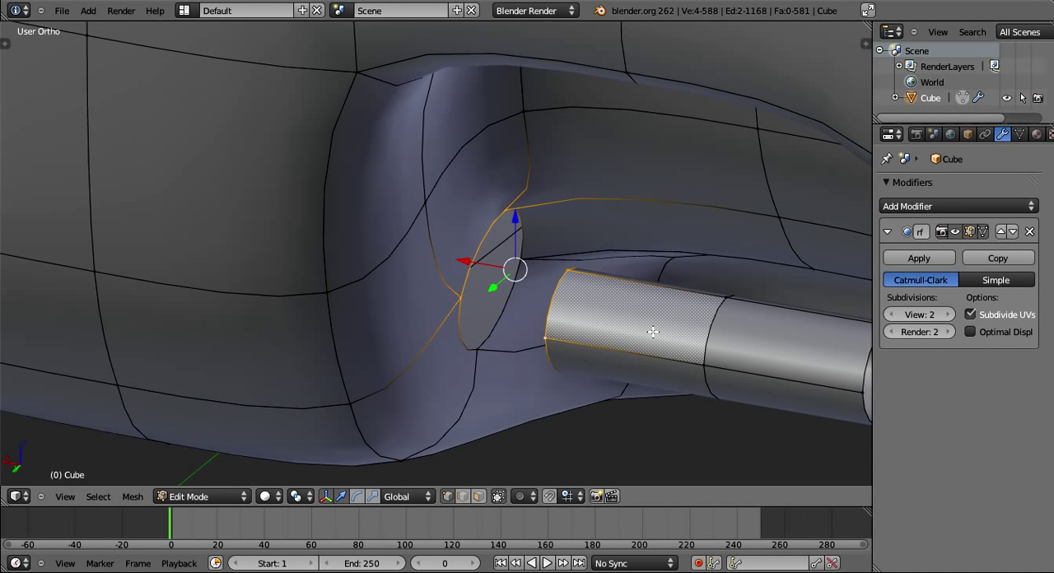
middle_drag(653, 332, 498, 281)
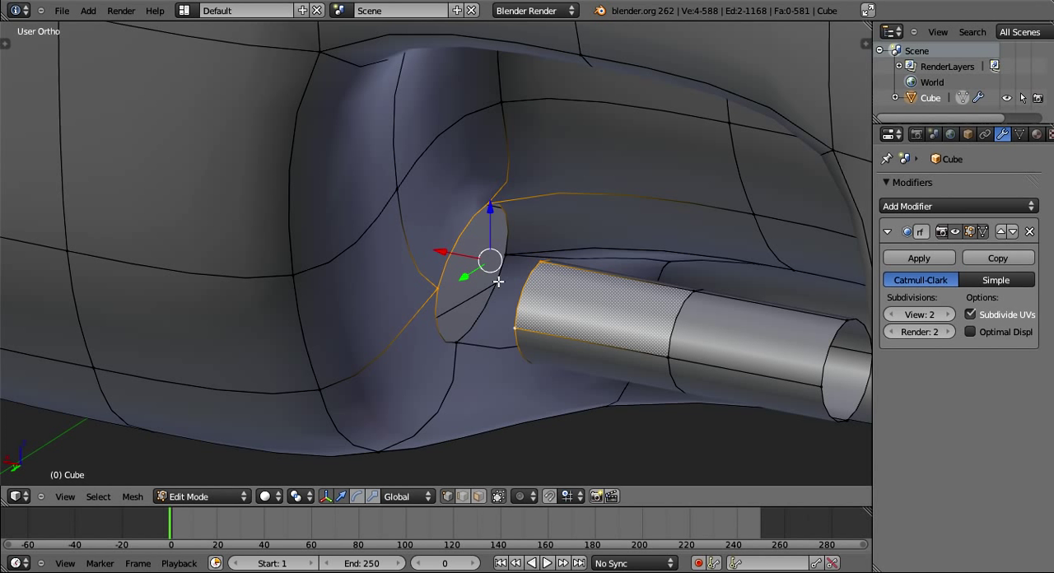
middle_drag(498, 282, 670, 302)
key(f)
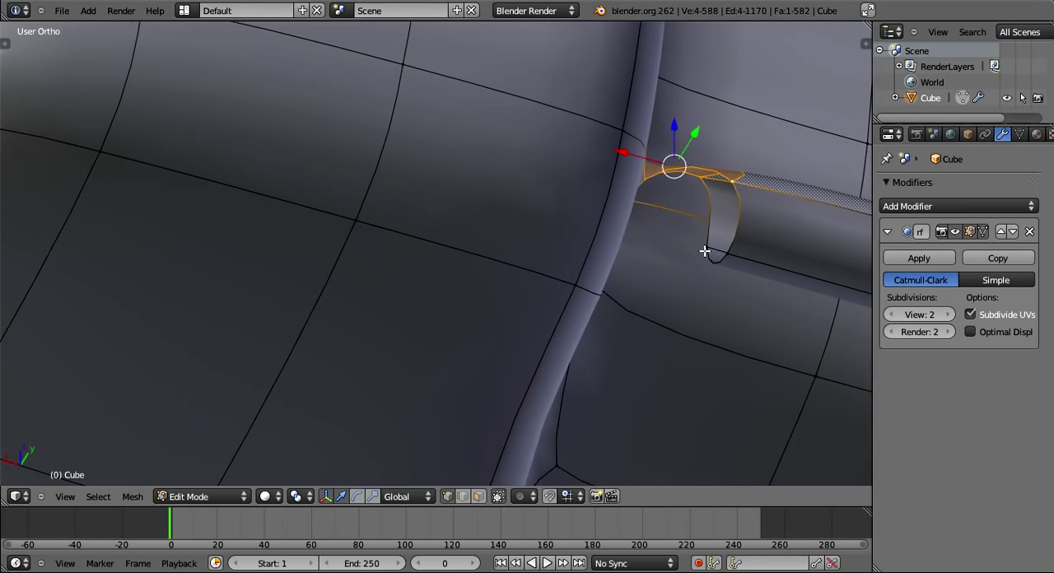
- Fill two more adjacent faces connecting the bar's +X end to the hole in the recess wall
alt+right_click(713, 192)
middle_drag(651, 238, 579, 254)
shift+right_click(489, 161)
shift+right_click(481, 243)
key(f)
right_click(651, 222)
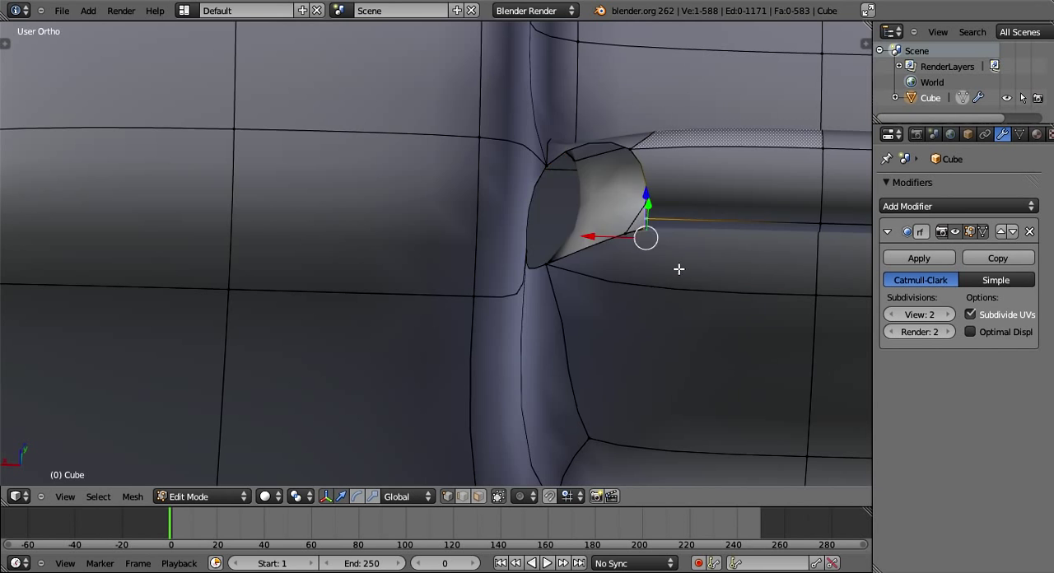
middle_drag(679, 269, 516, 261)
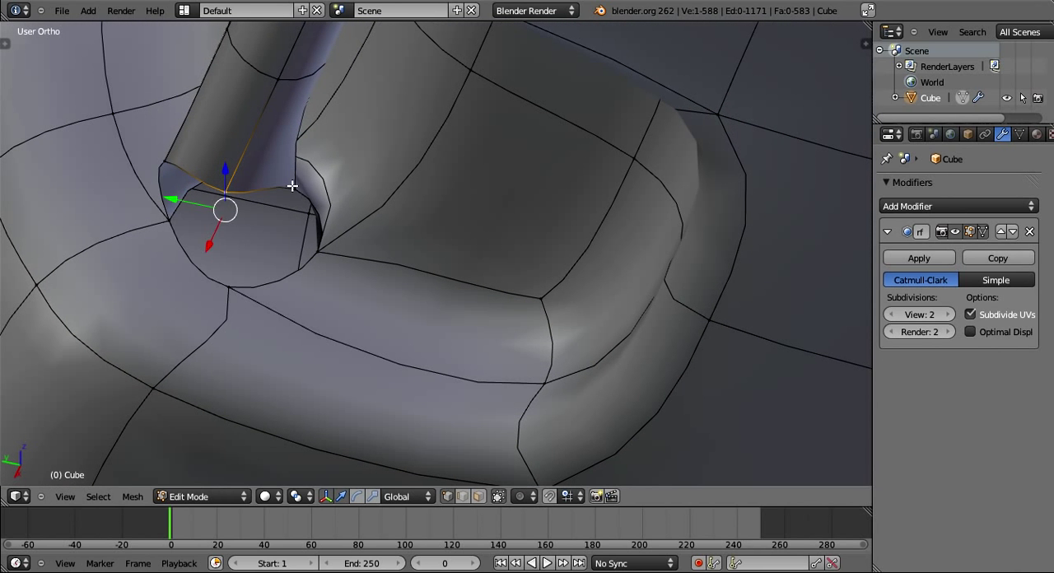
shift+right_click(318, 251)
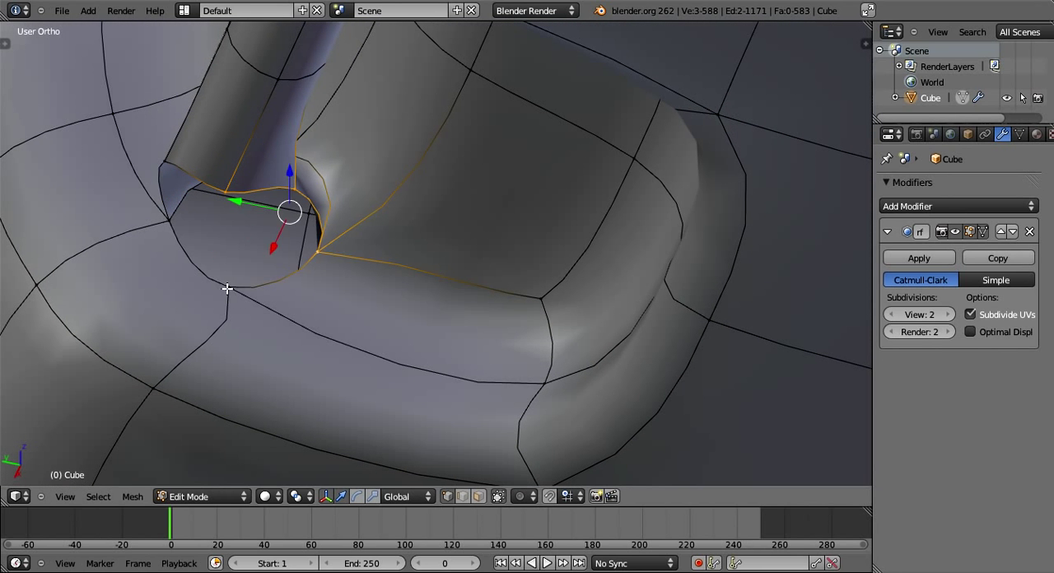
key(f)
- Fill the last face around the bar's +X end to close the joint, and check it in Object Mode
right_click(225, 289)
key(g)
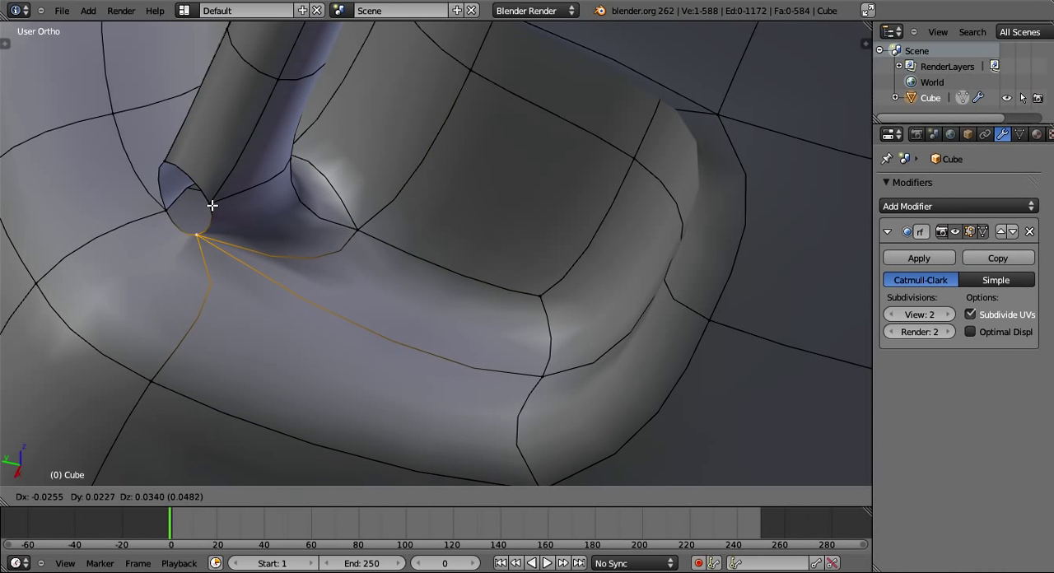
right_click(212, 206)
shift+right_click(211, 206)
shift+right_click(168, 217)
key(f)
scroll(247, 234, down, 3)
key(Tab)
middle_drag(310, 249, 501, 354)
- Return to Edit Mode and delete the four-vertex recess corner face beside the bar's -X end
key(Tab)
scroll(502, 353, up, 3)
middle_drag(585, 311, 437, 251)
right_click(458, 175)
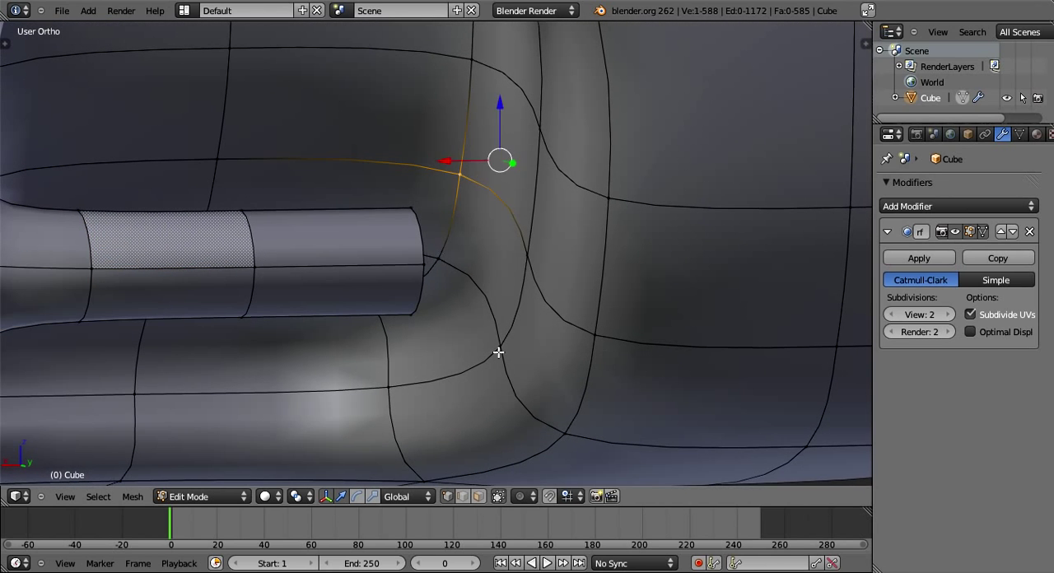
shift+right_click(528, 255)
right_click(528, 256)
middle_drag(527, 256, 396, 265)
shift+right_click(463, 336)
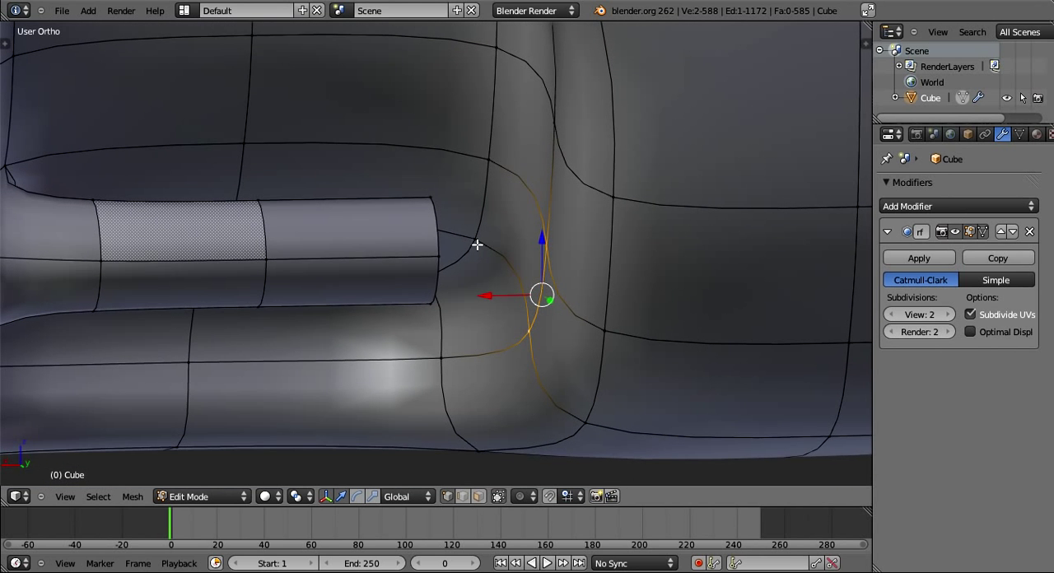
shift+right_click(475, 244)
shift+right_click(490, 163)
key(x)
click(488, 164)
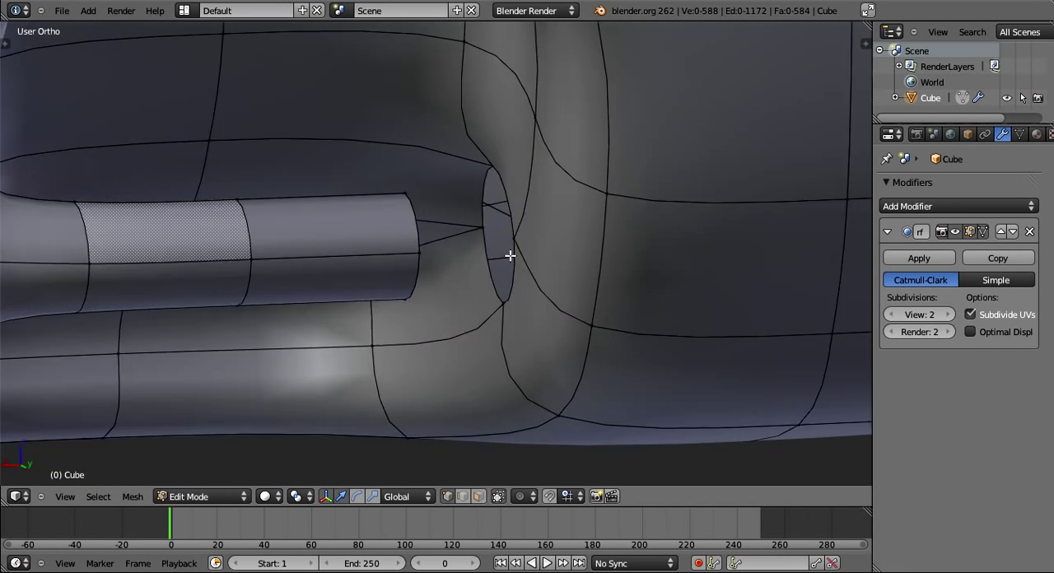
- Fill the lower outer face between the bar's -X end and the edge of the new hole
middle_drag(505, 251, 421, 297)
right_click(422, 298)
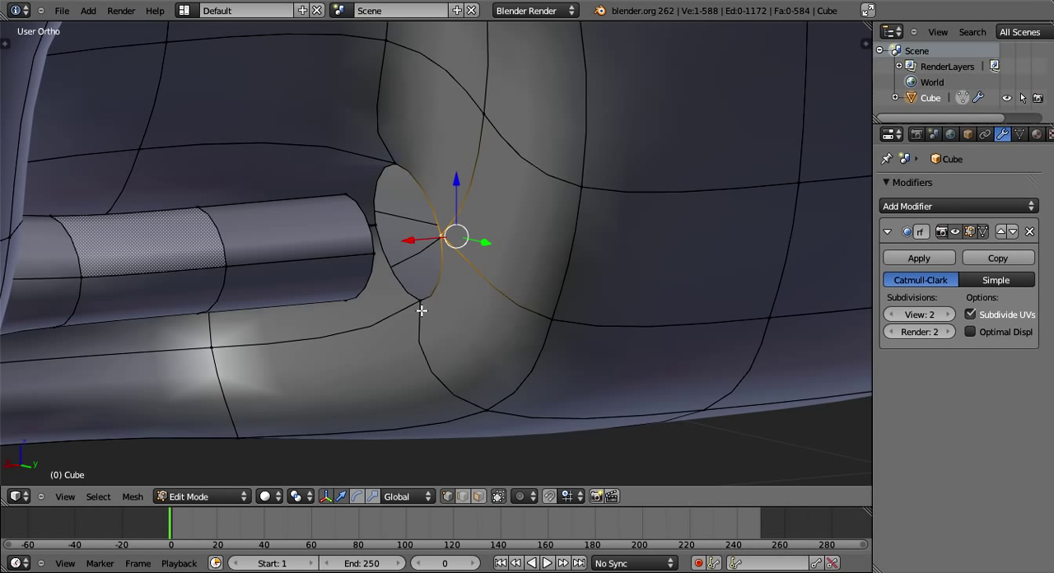
right_click(375, 257)
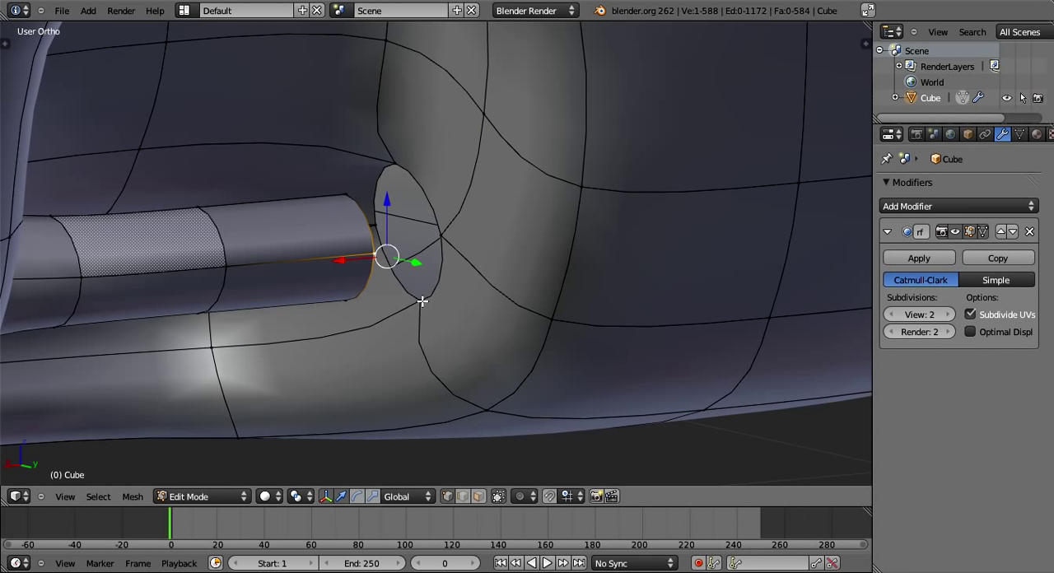
shift+right_click(420, 300)
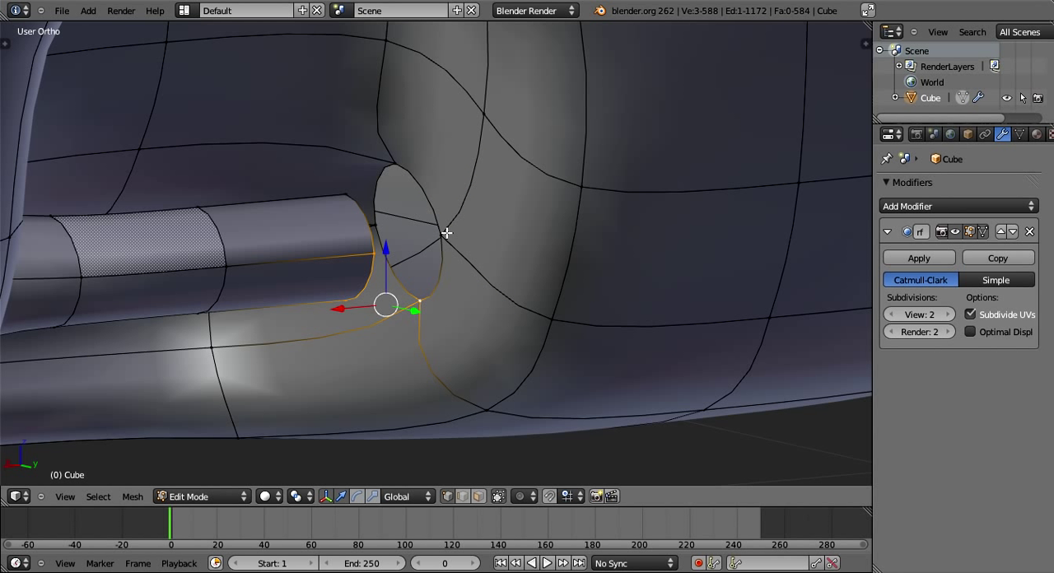
shift+right_click(446, 233)
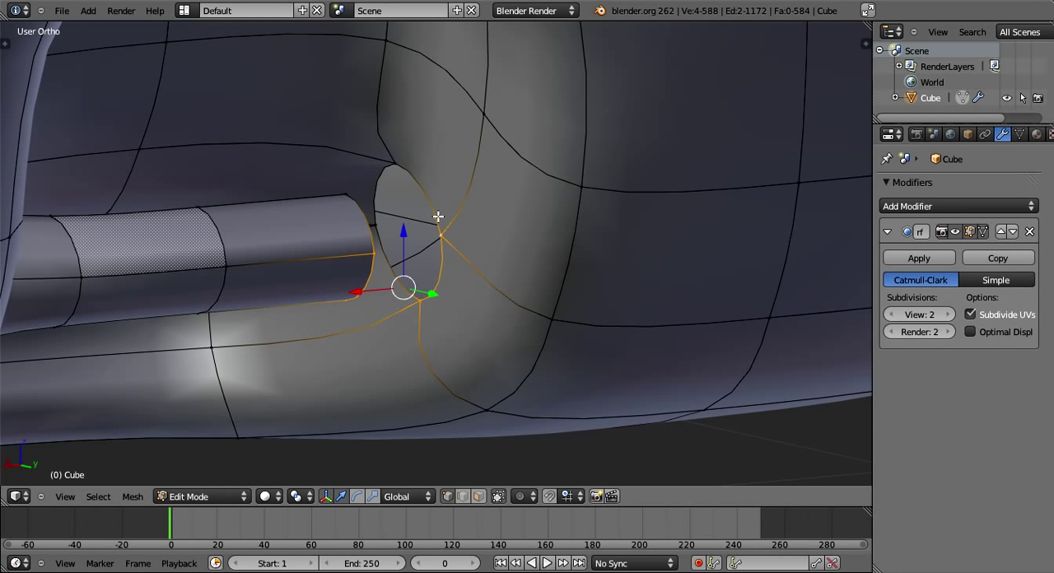
key(f)
- Fill the upper outer face between the bar's -X end and the hole's rim
right_click(437, 220)
shift+right_click(374, 252)
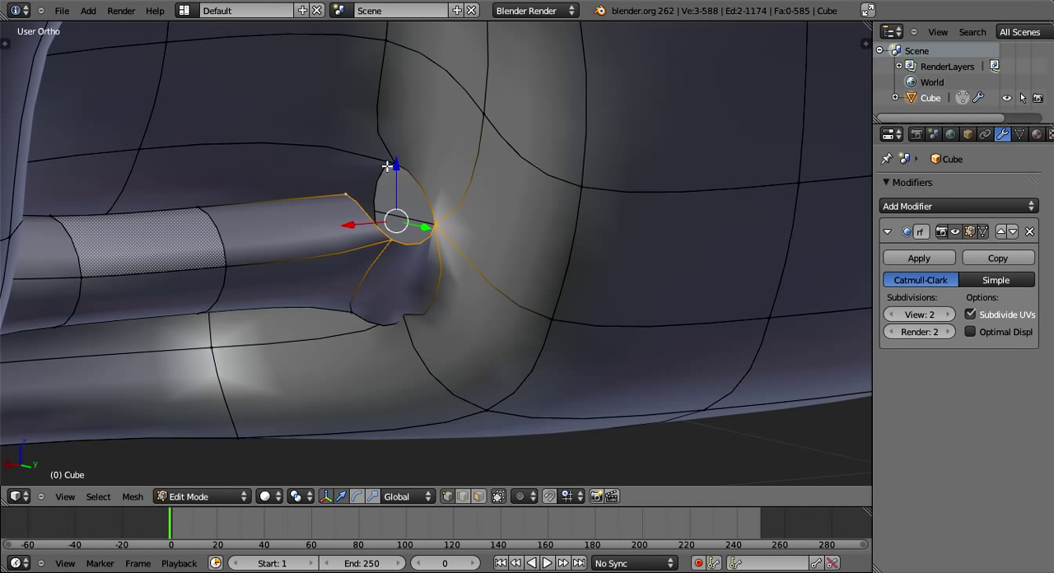
shift+right_click(387, 166)
key(f)
- Fill the two remaining inner faces to close the joint between the bar's -X end and the recess wall
middle_drag(387, 166, 397, 211)
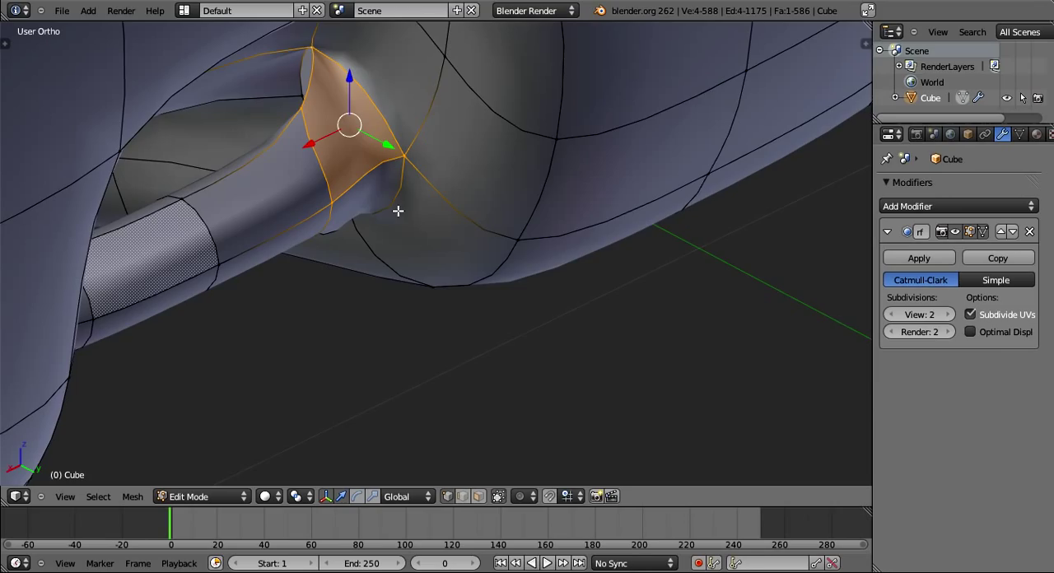
middle_drag(397, 211, 453, 244)
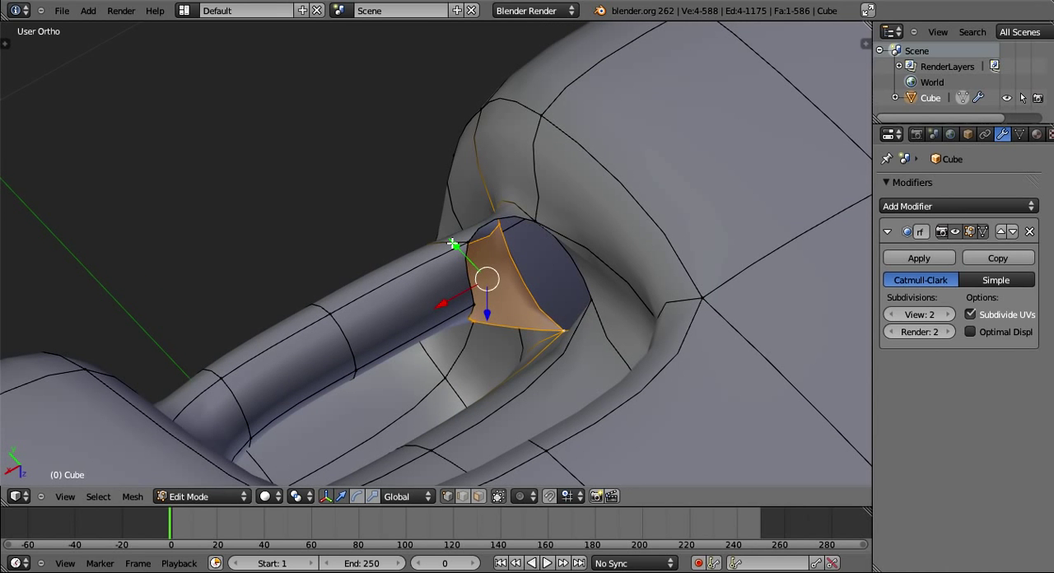
right_click(455, 243)
shift+right_click(597, 289)
middle_drag(597, 289, 449, 240)
right_click(495, 309)
shift+right_click(586, 282)
key(f)
key(Tab)
key(Tab)
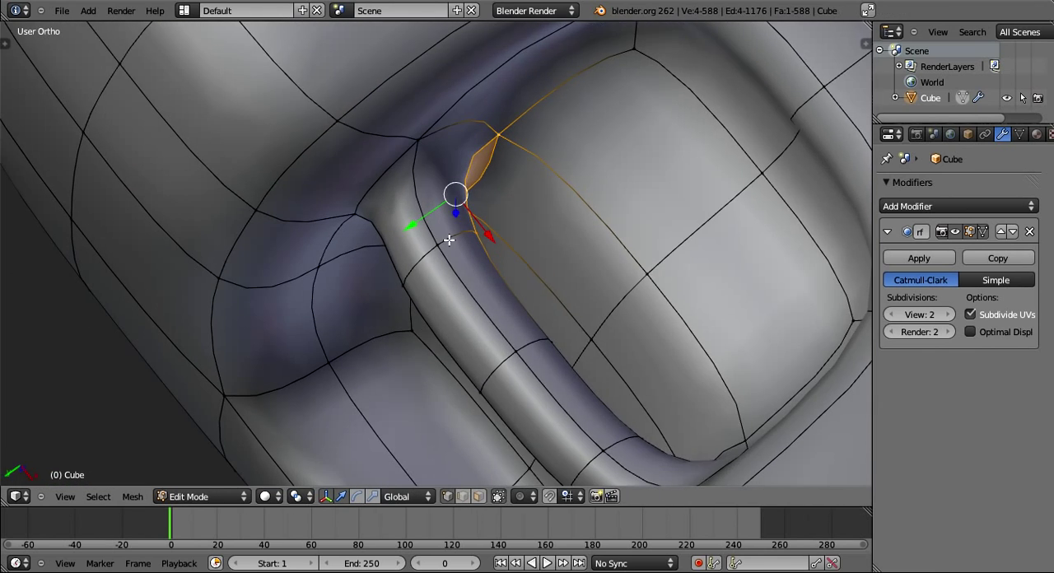
- Select the bar's middle section with its three edge rings and move it about -0.036 along global Y
alt+right_click(449, 239)
alt+shift+right_click(527, 340)
alt+shift+right_click(615, 445)
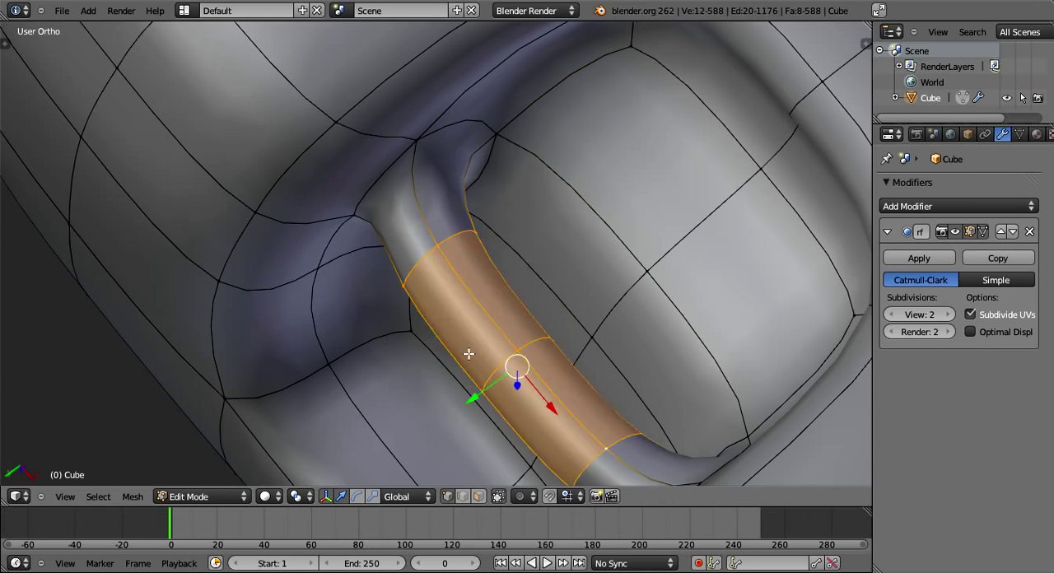
middle_drag(469, 355, 588, 428)
key(g)
key(y)
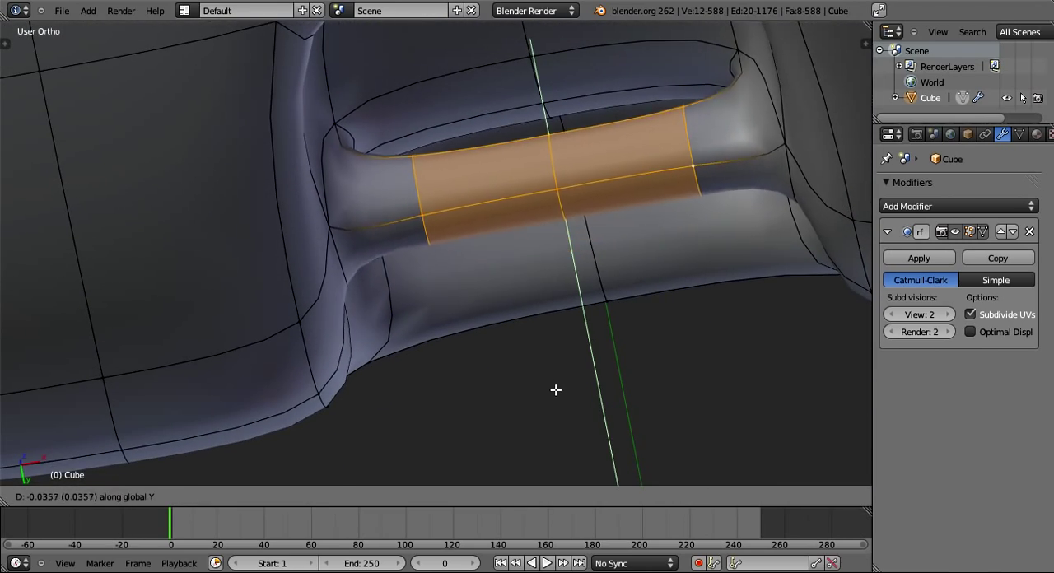
click(553, 379)
- Examine the joined bar and the whole body in Object Mode from several angles
key(Tab)
middle_drag(554, 379, 493, 180)
key(Tab)
key(Tab)
scroll(501, 329, down, 5)
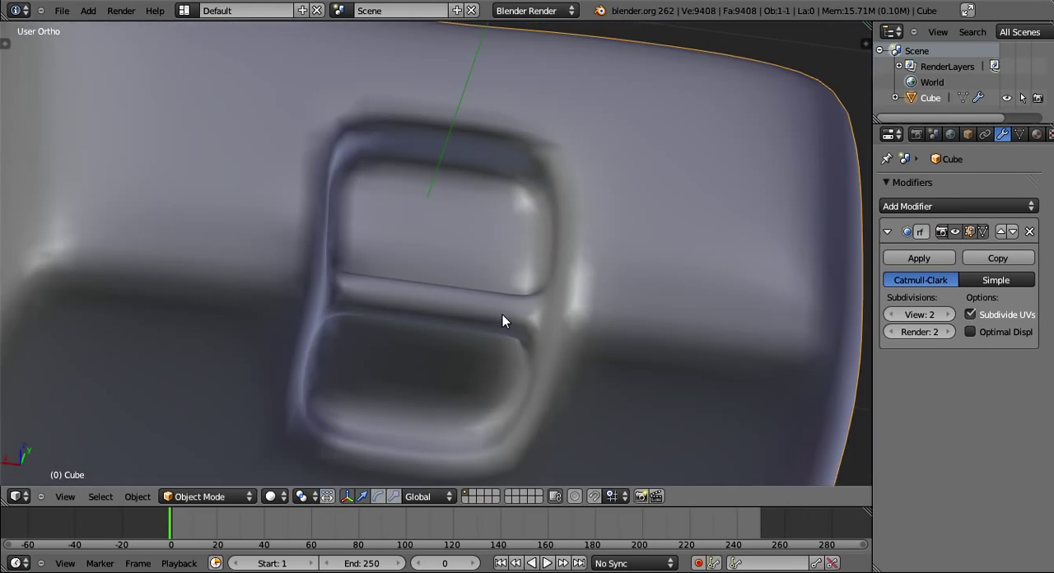
middle_drag(502, 314, 458, 372)
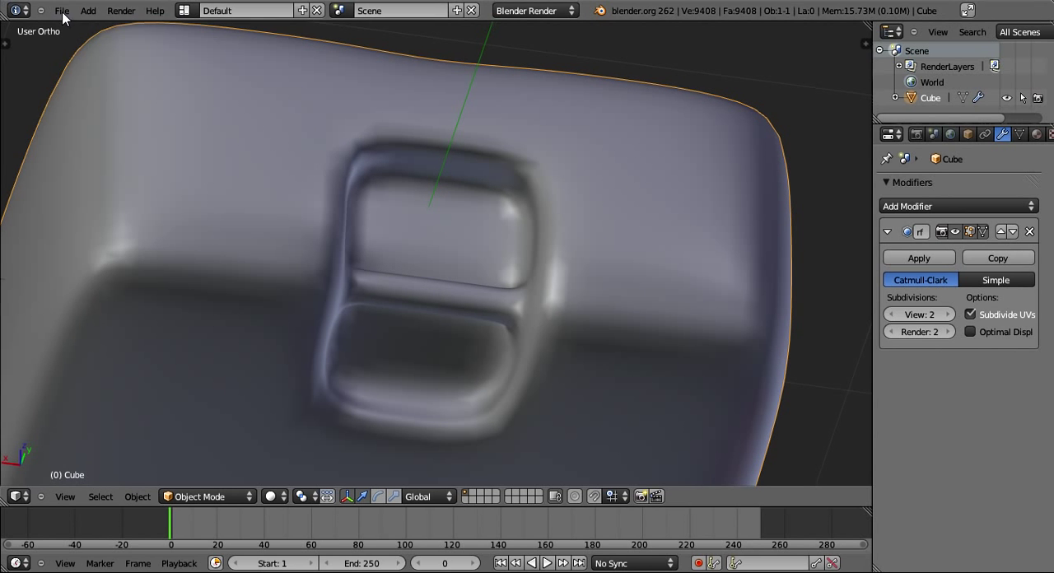
click(62, 10)
scroll(290, 191, down, 4)
middle_drag(290, 191, 387, 329)
click(62, 10)
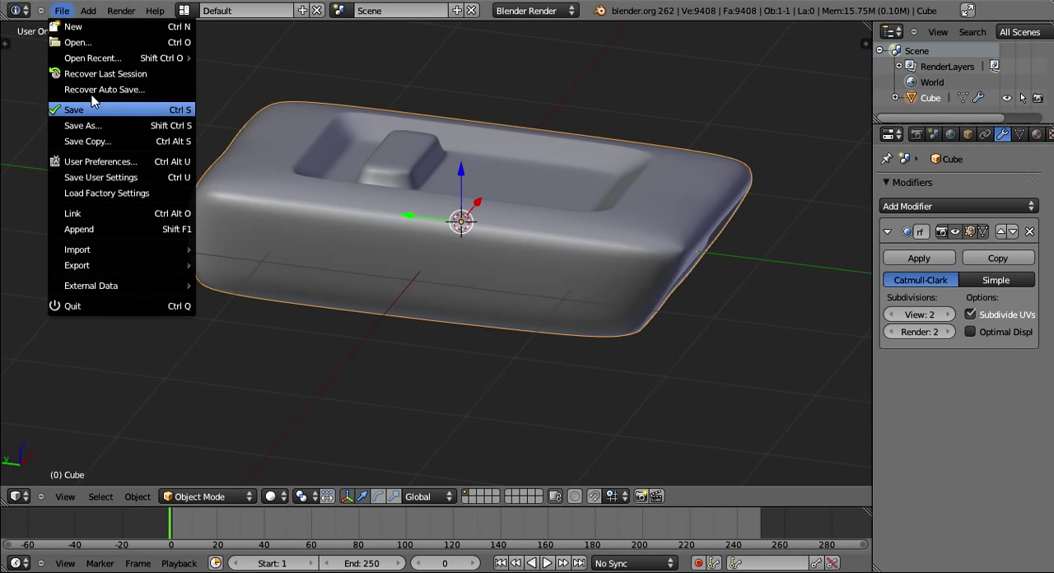
middle_drag(399, 236, 940, 252)
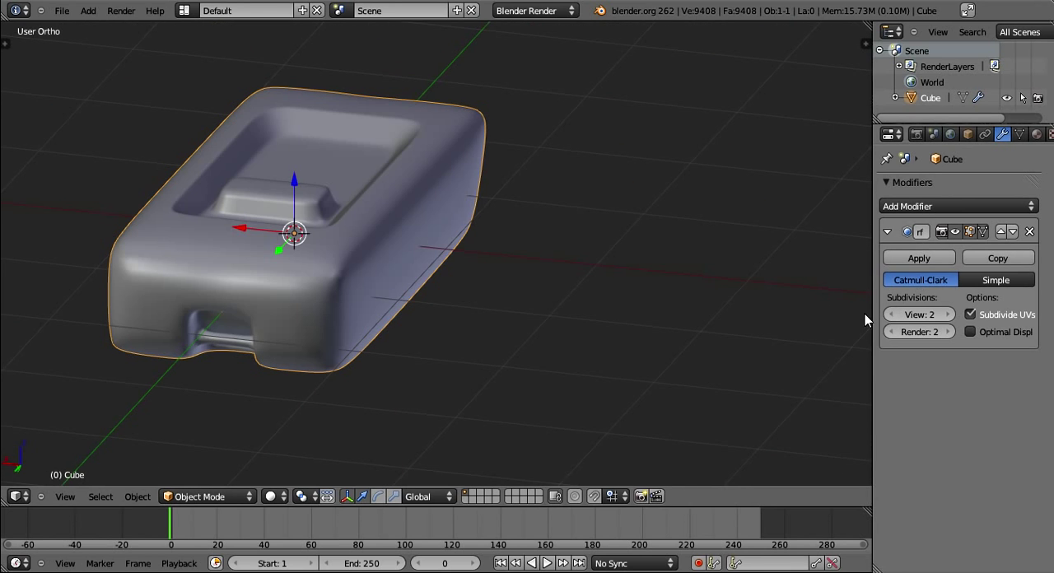
- Turn on Optimal Display for the subdivision modifier while viewing the wireframe, and return to solid shading in Edit Mode
middle_drag(864, 314, 678, 292)
key(z)
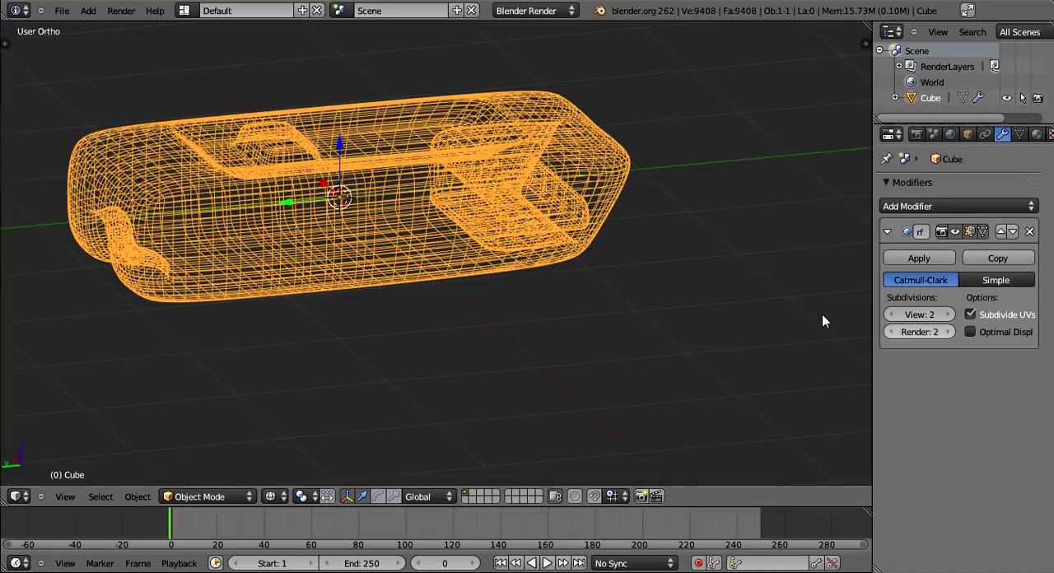
middle_drag(822, 314, 494, 290)
click(970, 332)
mouse_move(659, 275)
middle_down()
mouse_move(687, 229)
mouse_move(760, 266)
mouse_move(716, 275)
mouse_move(643, 223)
mouse_move(716, 271)
middle_up()
key(z)
key(Tab)
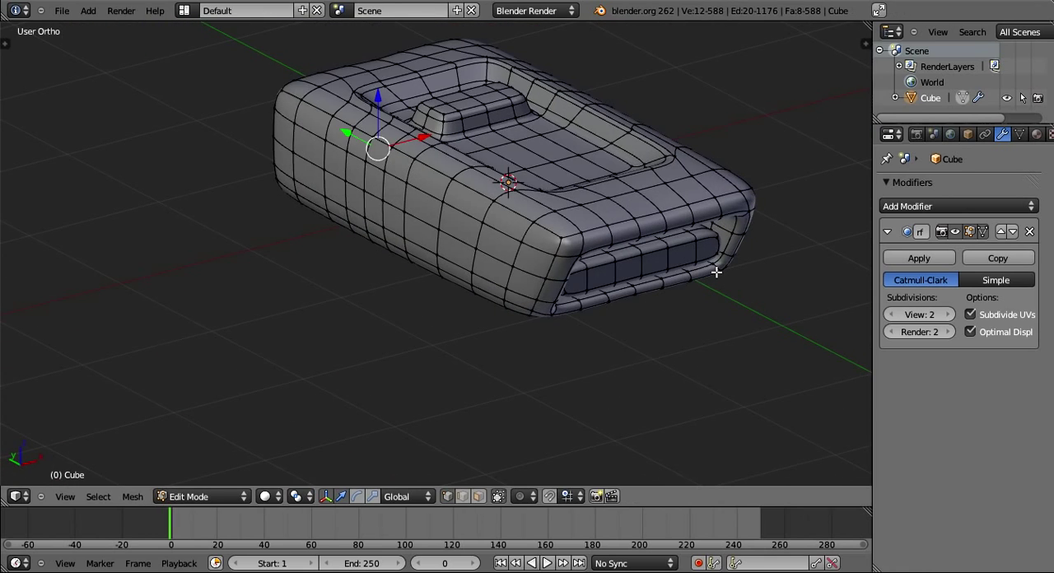
- Collapse the subdivision modifier's settings and return to Object Mode
middle_drag(717, 271, 718, 266)
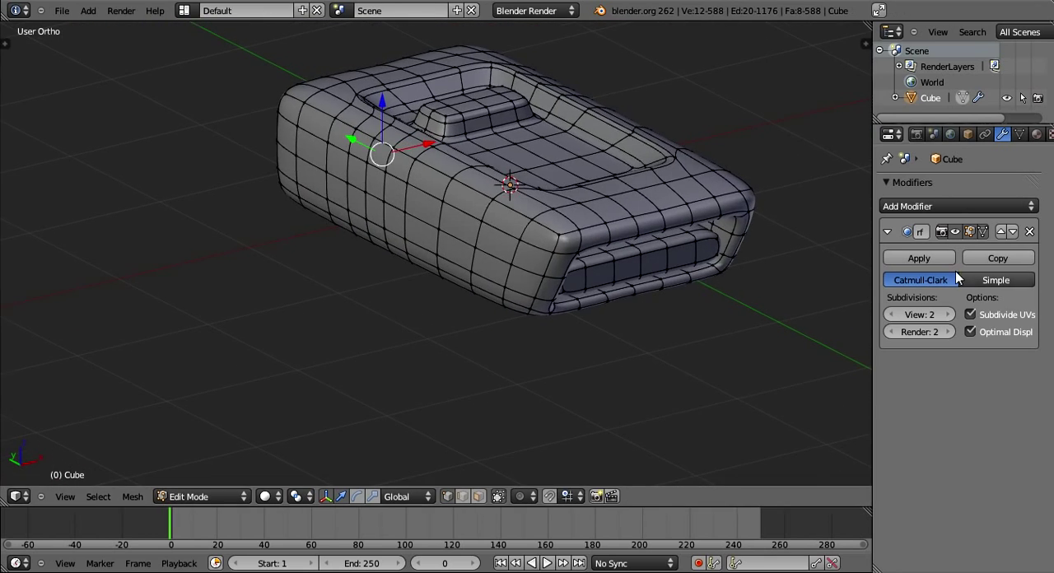
click(887, 232)
middle_drag(838, 241, 589, 357)
key(Tab)
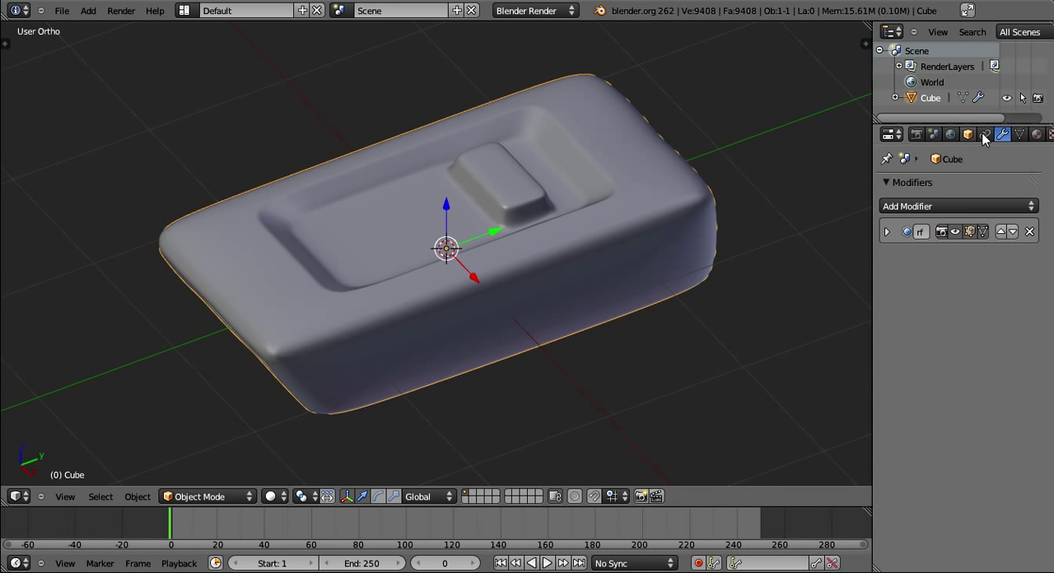
- Rename the cube object as FlashDrive
middle_drag(1023, 134, 908, 145)
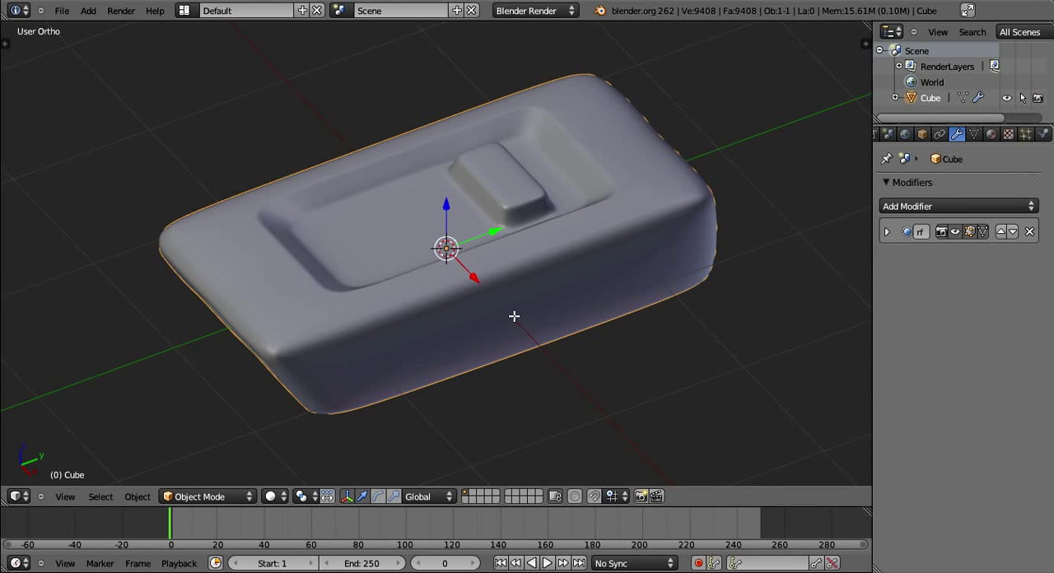
click(985, 136)
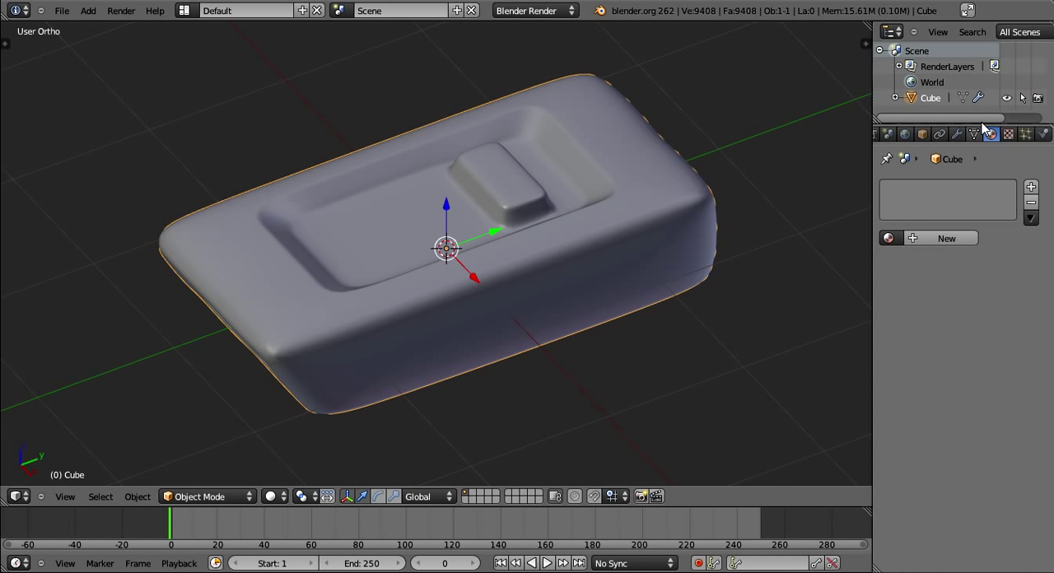
middle_drag(937, 135, 903, 136)
middle_drag(1005, 138, 960, 140)
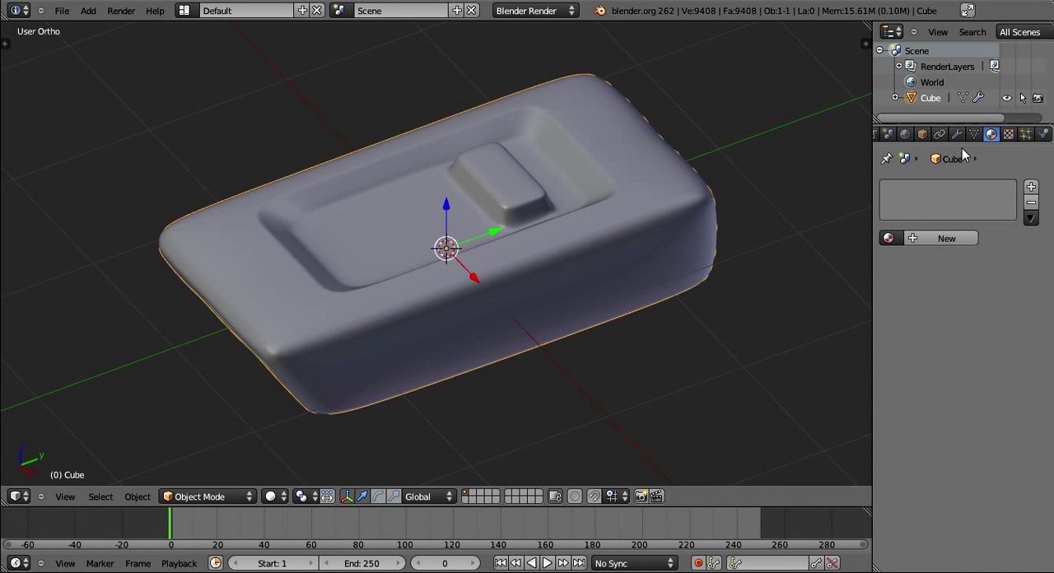
click(923, 135)
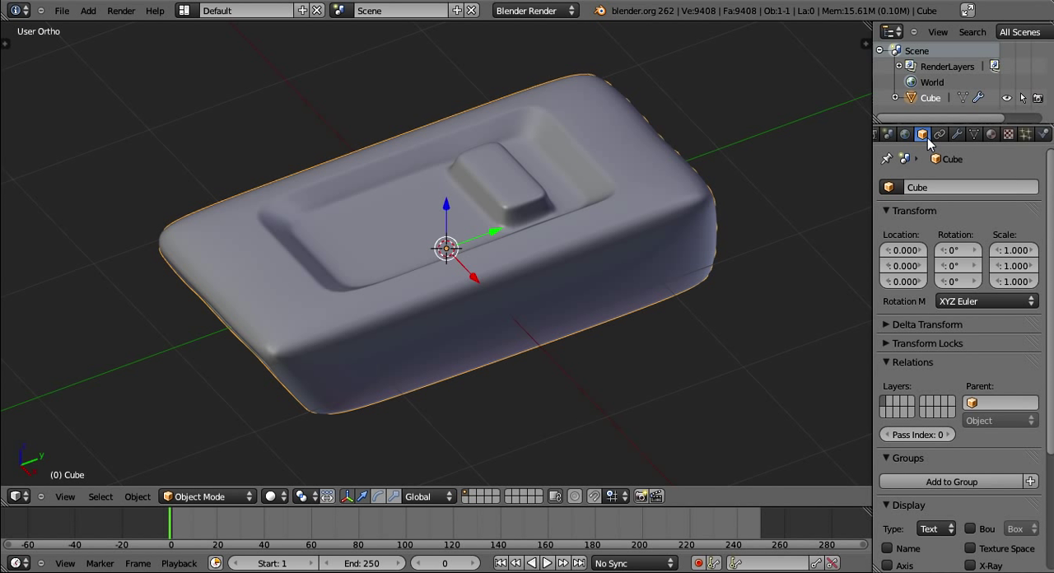
click(953, 182)
text(FlashDrive)
key(Return)
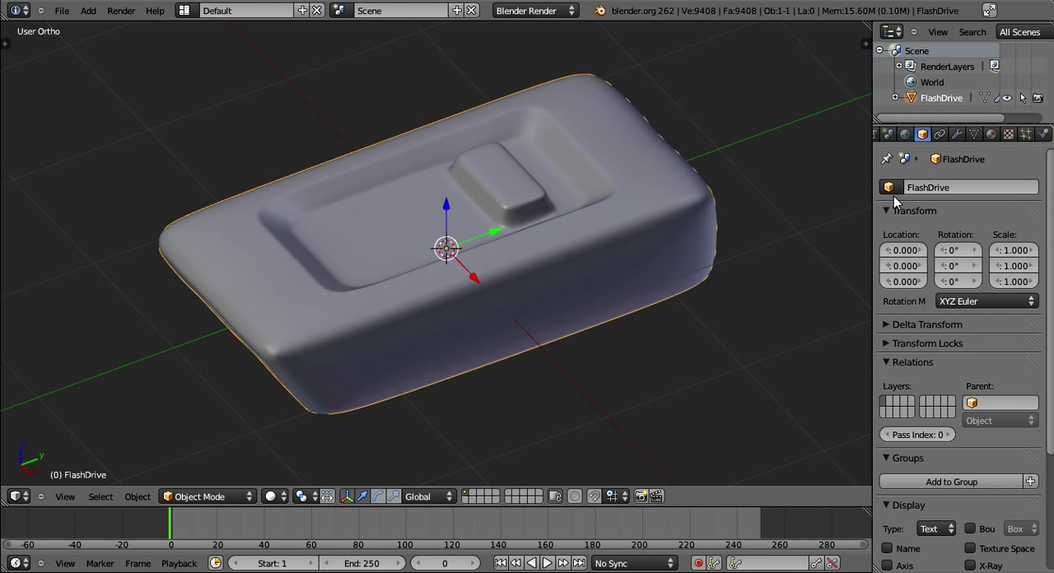
- Add a new material to the FlashDrive object
click(989, 136)
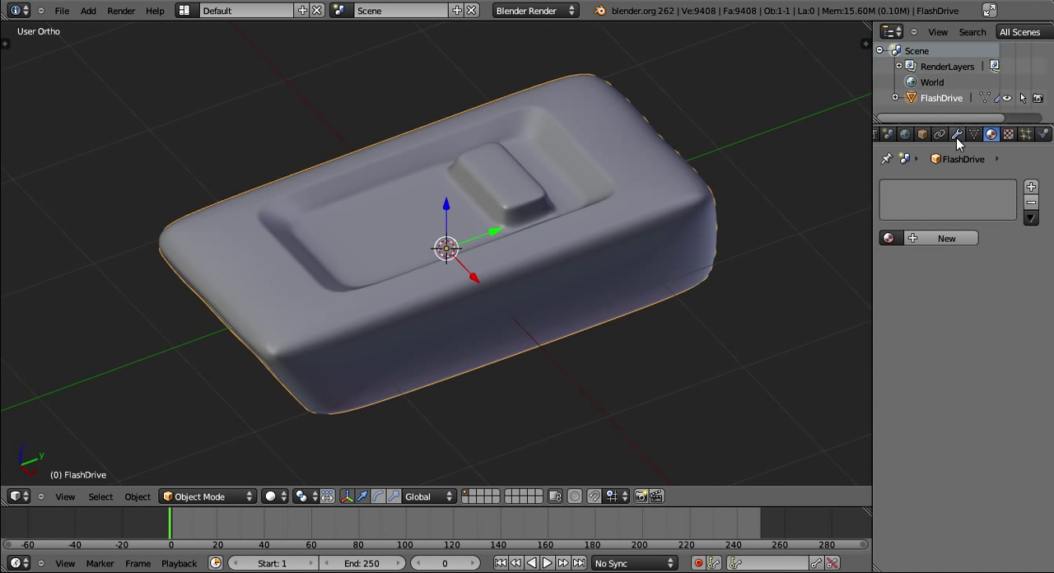
click(957, 136)
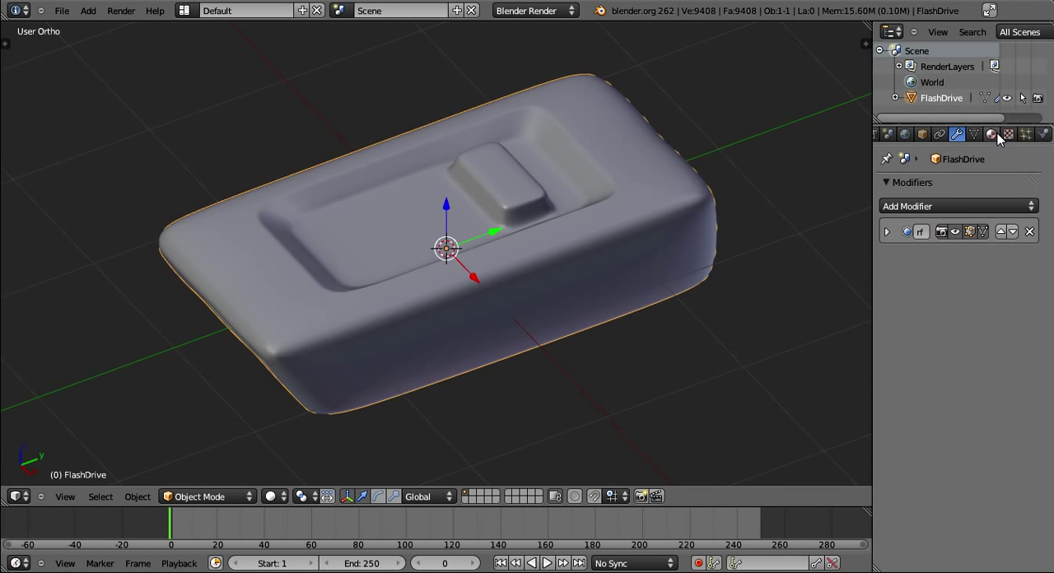
click(990, 136)
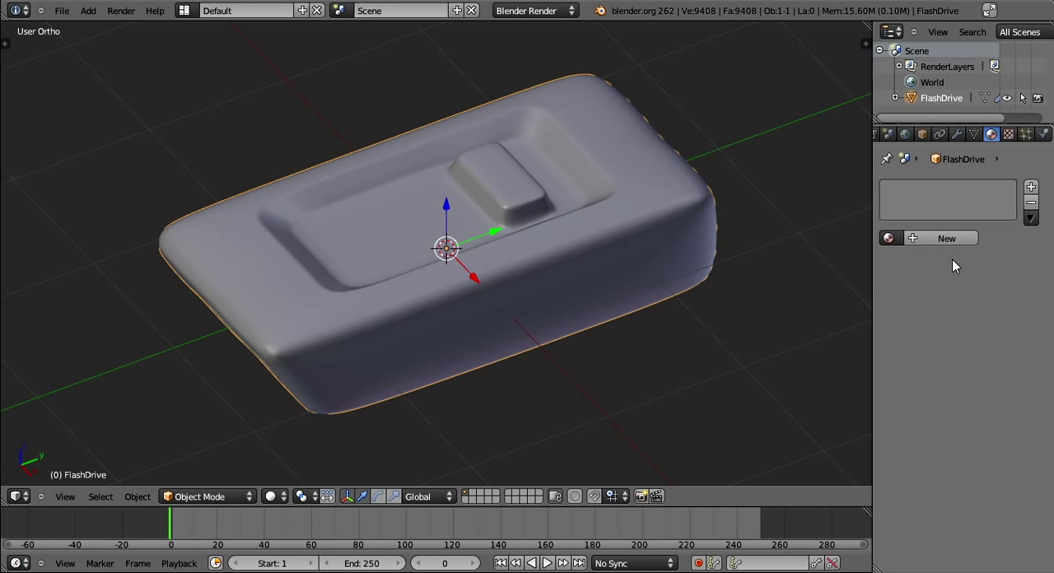
click(939, 238)
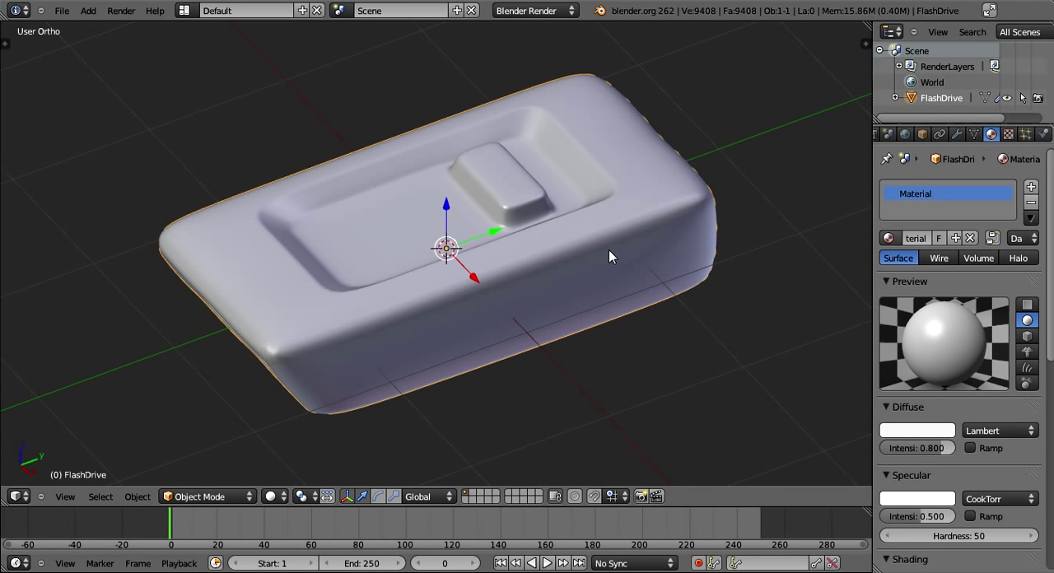
- Examine the body with its new material from several angles and widen the properties editor to show the full material settings
middle_drag(609, 249, 484, 239)
scroll(420, 264, down, 4)
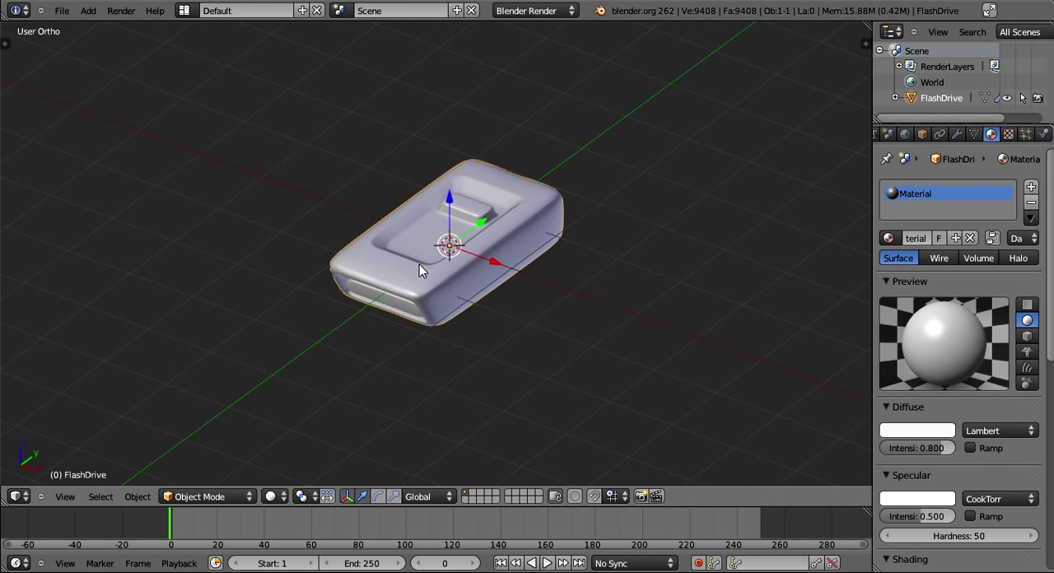
middle_drag(419, 264, 448, 299)
scroll(512, 372, up, 2)
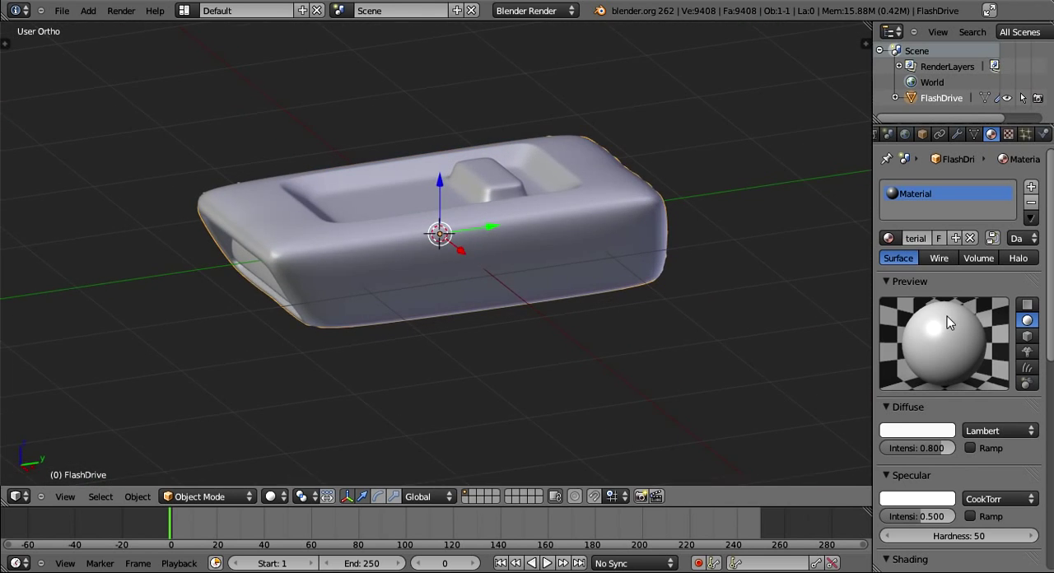
middle_drag(842, 273, 861, 322)
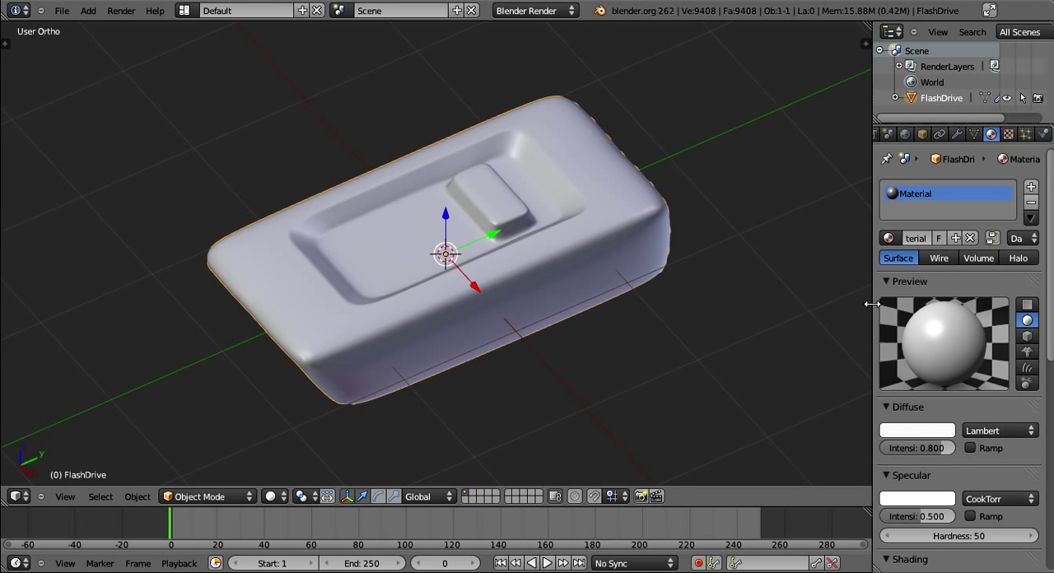
drag(873, 314, 823, 312)
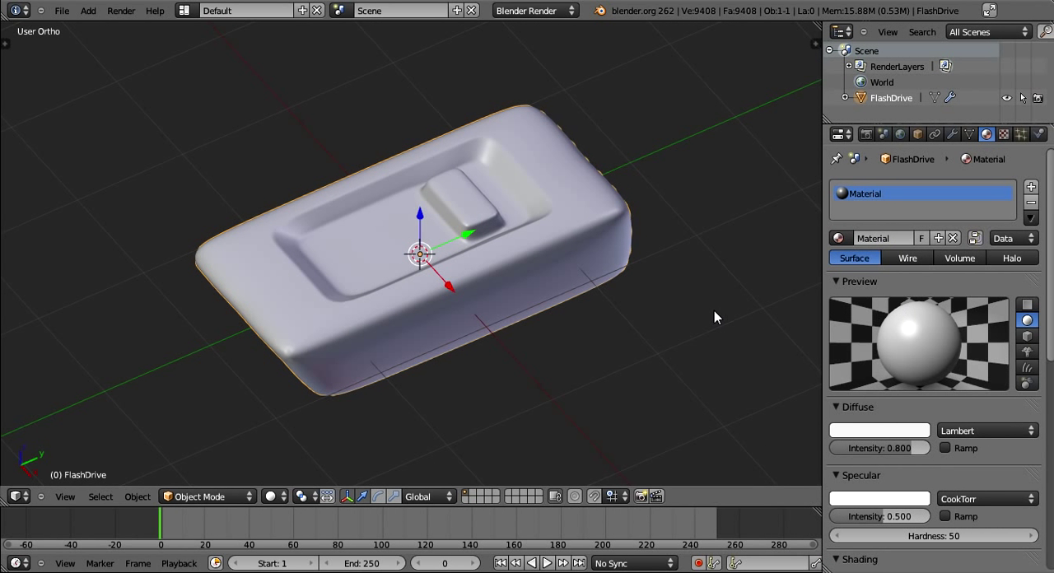
middle_drag(714, 316, 905, 295)
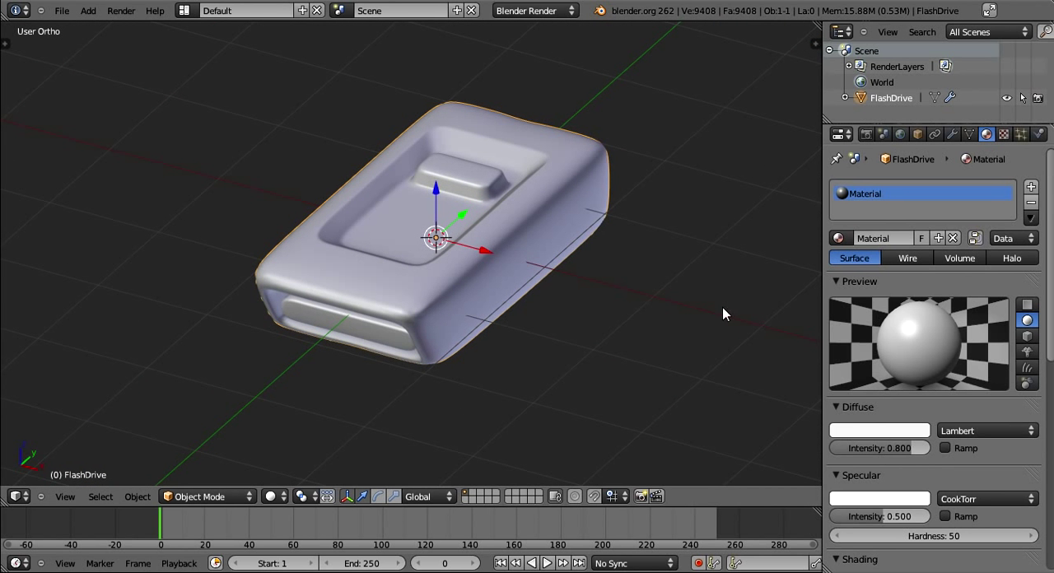
middle_drag(722, 311, 576, 294)
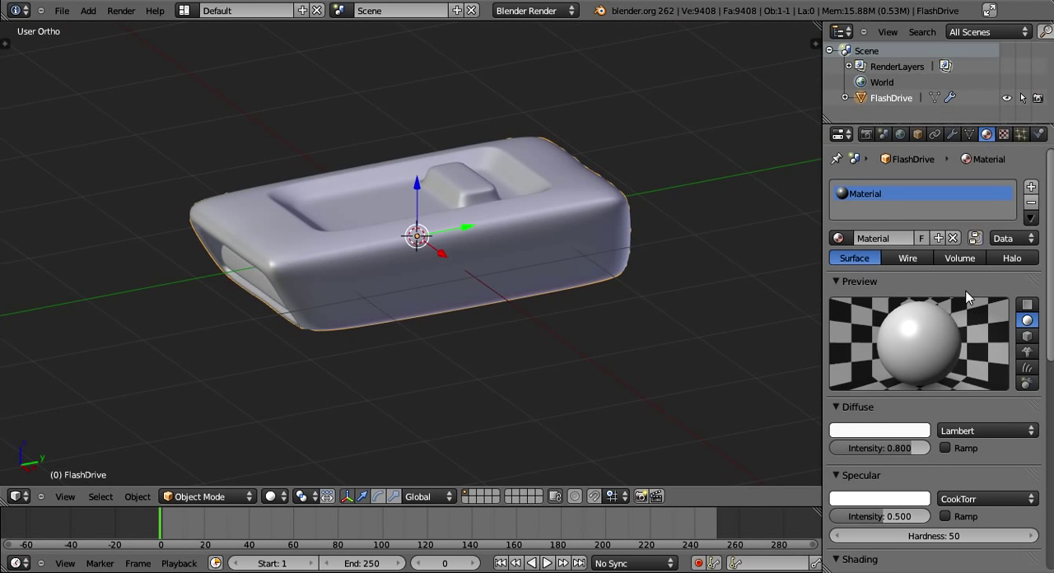
- Rename the material as FlashDriveMat
click(887, 238)
text(FlashDriveMat)
key(Return)
- Darken the material's diffuse colour to a neutral dark grey with R, G and B at about 0.184
scroll(993, 429, down, 2)
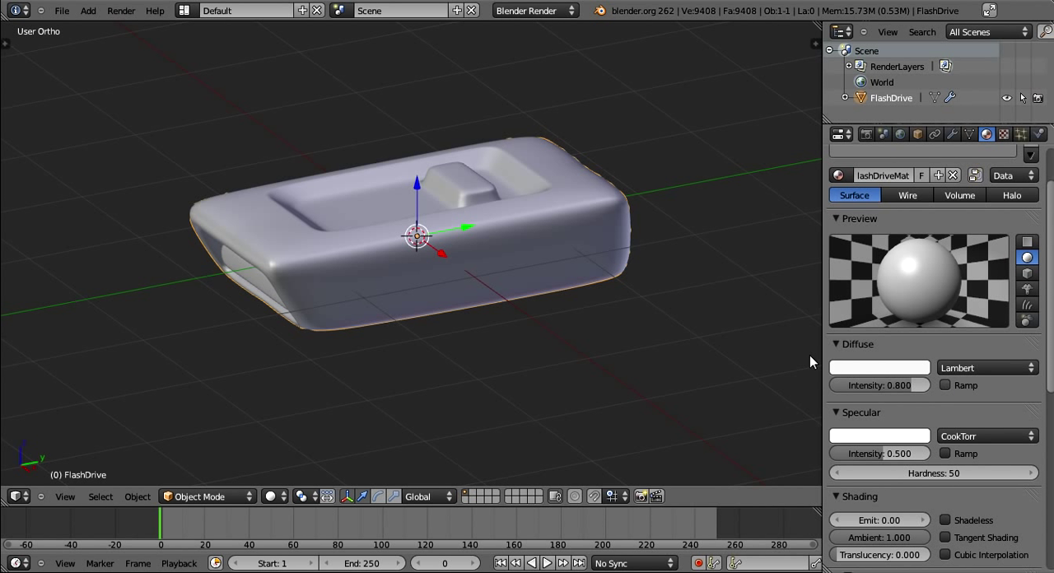
click(881, 367)
click(884, 368)
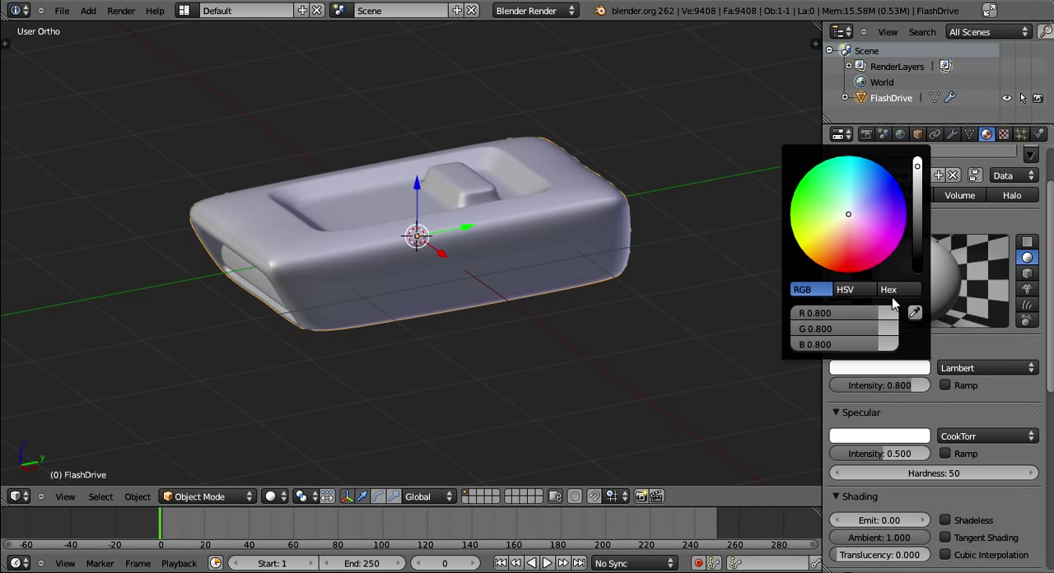
click(909, 368)
drag(914, 203, 921, 210)
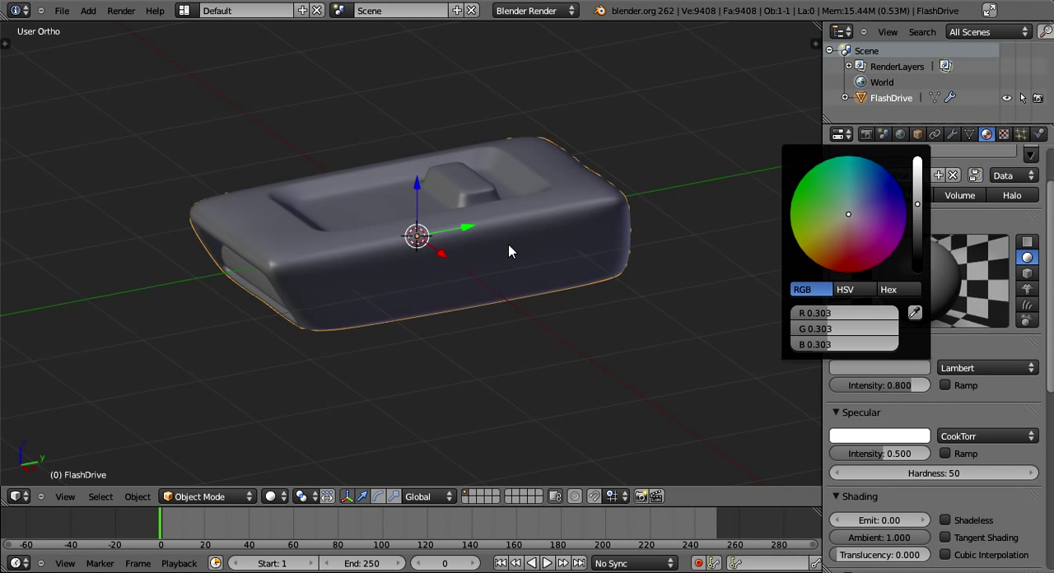
mouse_move(508, 251)
middle_down()
mouse_move(618, 308)
mouse_move(567, 256)
mouse_move(527, 247)
middle_up()
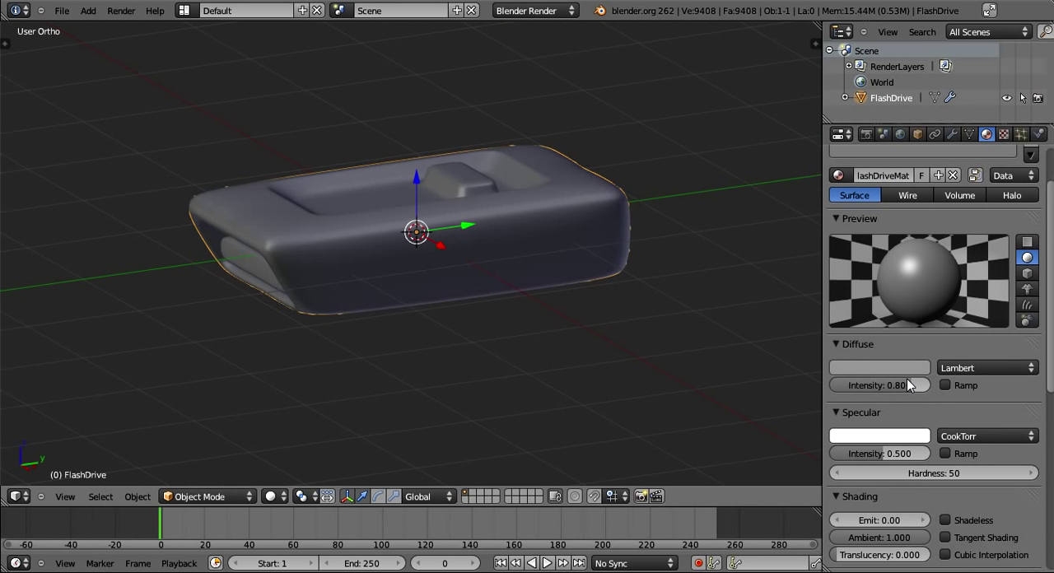
click(880, 368)
drag(923, 223, 920, 217)
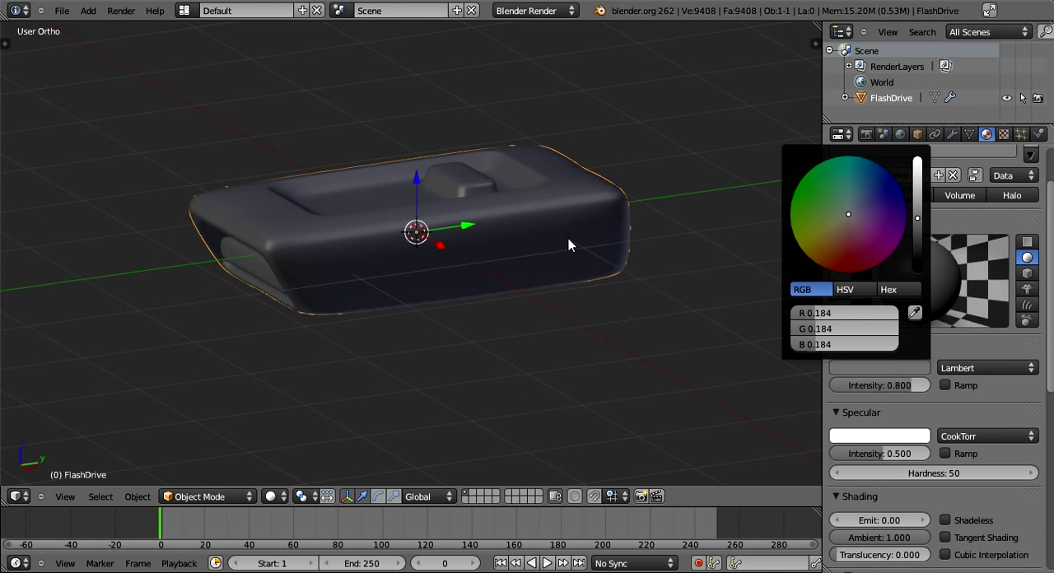
- Widen the properties editor further and set the material's specular intensity to 0.5
scroll(887, 412, down, 2)
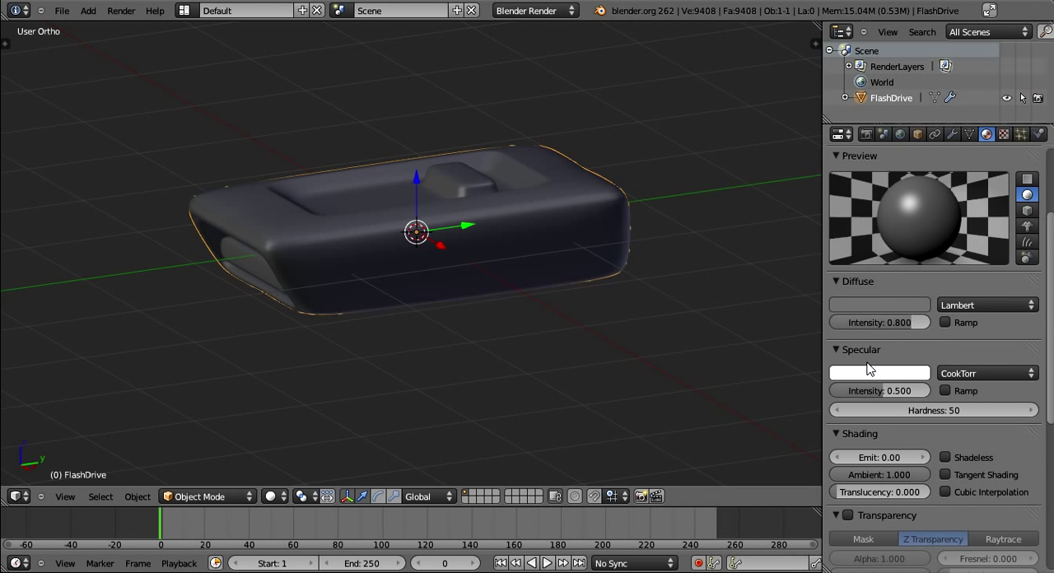
scroll(895, 398, down, 2)
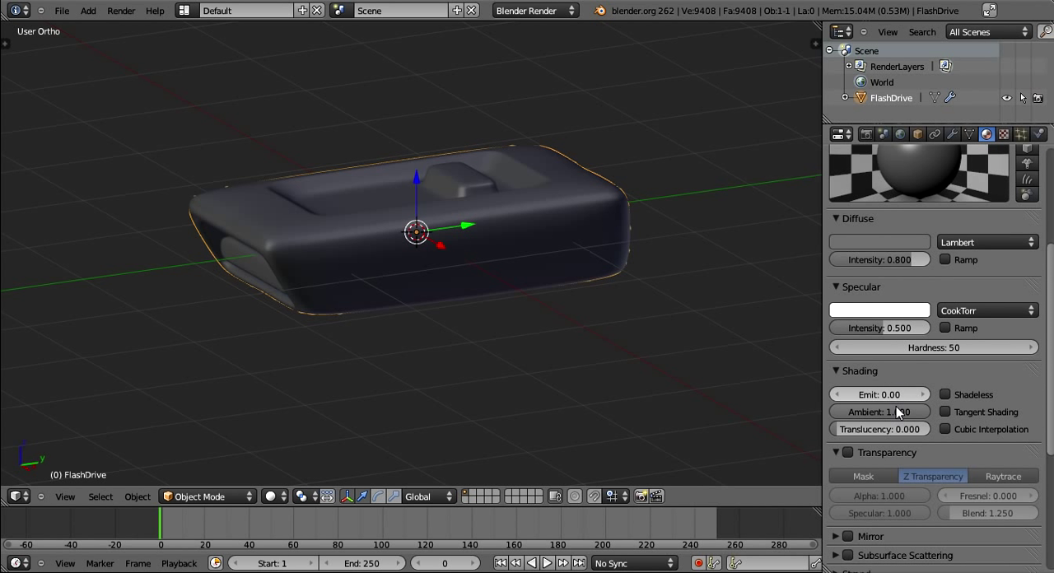
scroll(887, 334, up, 3)
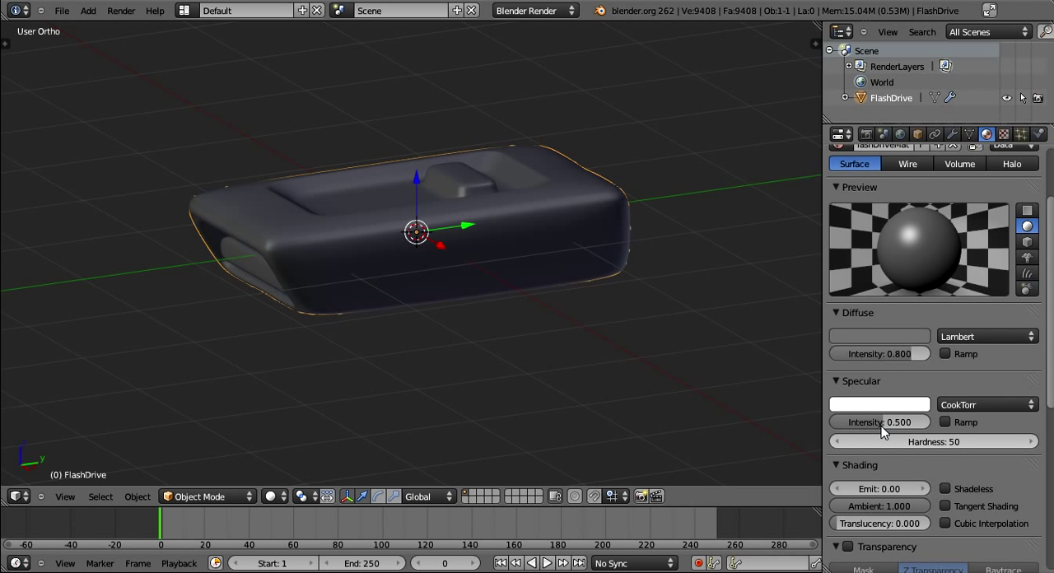
mouse_move(880, 422)
mouse_down()
mouse_move(1006, 421)
mouse_move(835, 421)
mouse_move(898, 424)
mouse_up()
drag(819, 239, 676, 259)
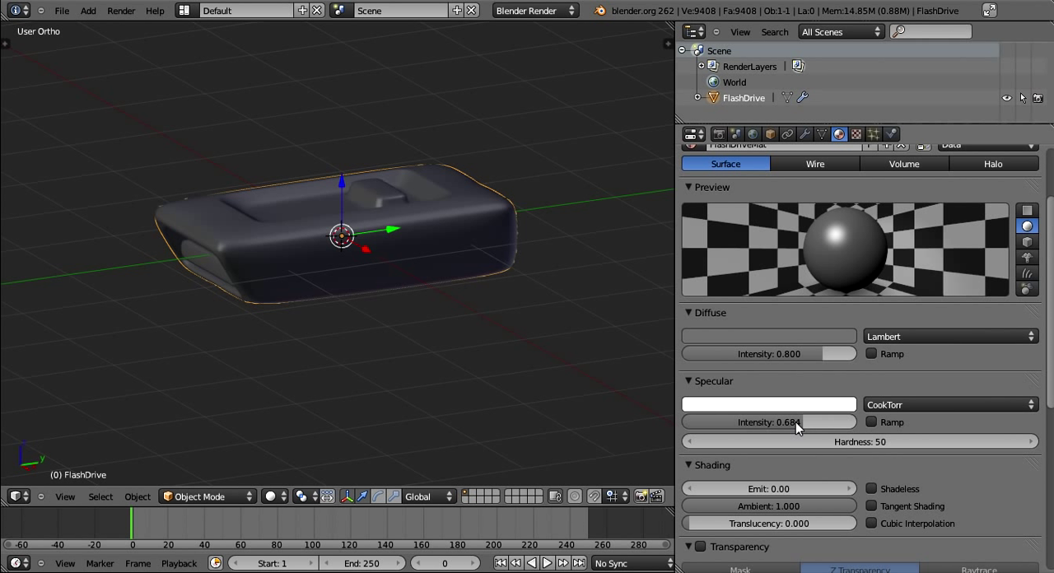
drag(796, 422, 766, 420)
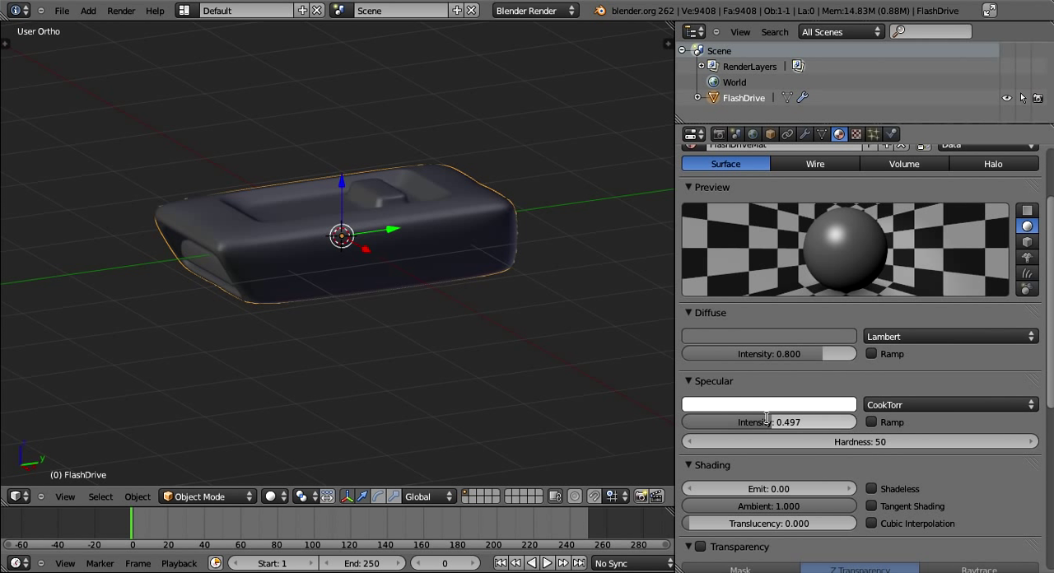
click(766, 419)
text(0.5)
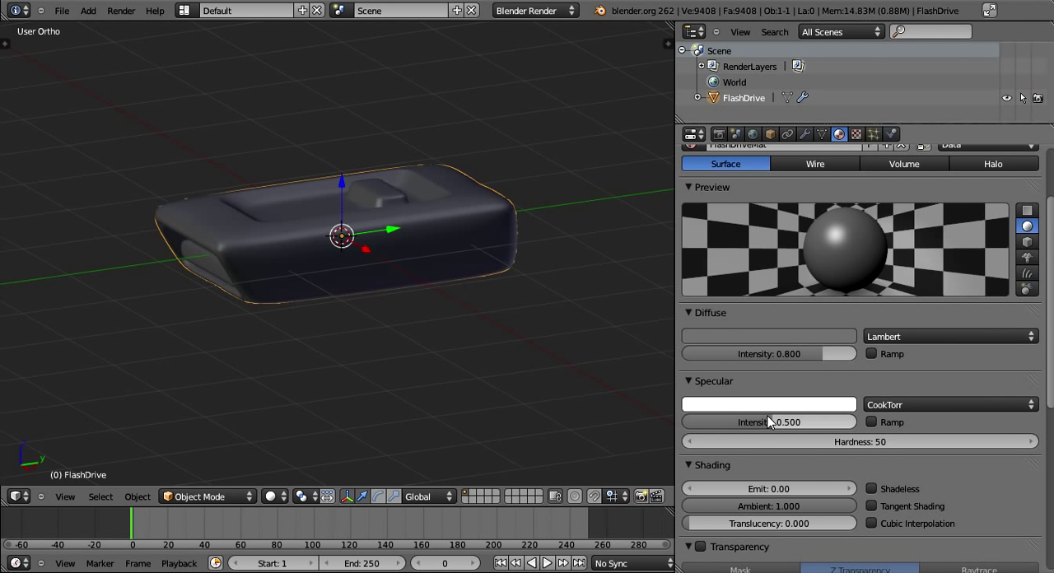
key(Return)
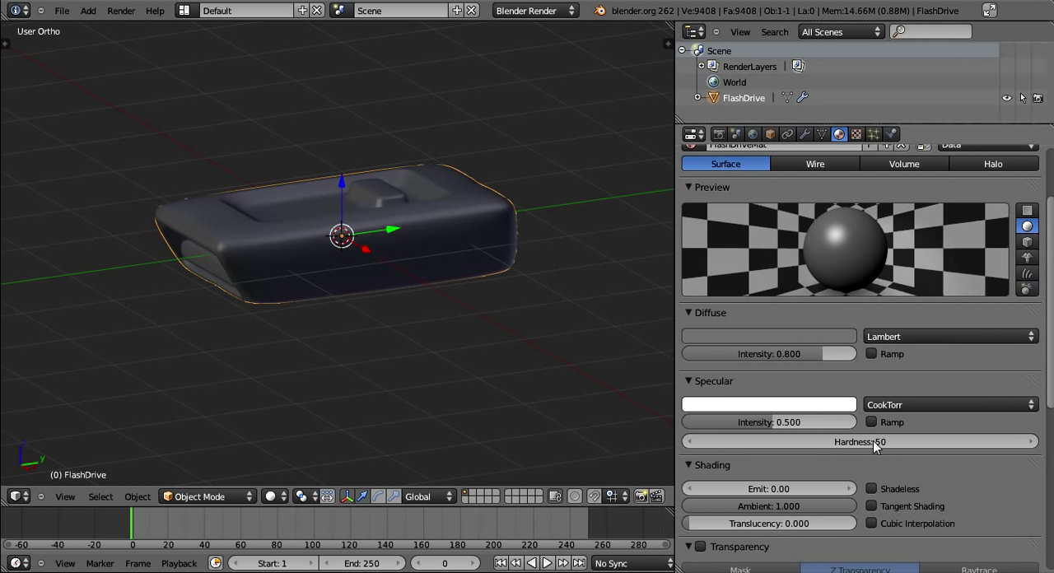
- Soften the material's highlight by lowering the specular hardness to 9 and the specular intensity to about 0.167
drag(872, 440, 745, 453)
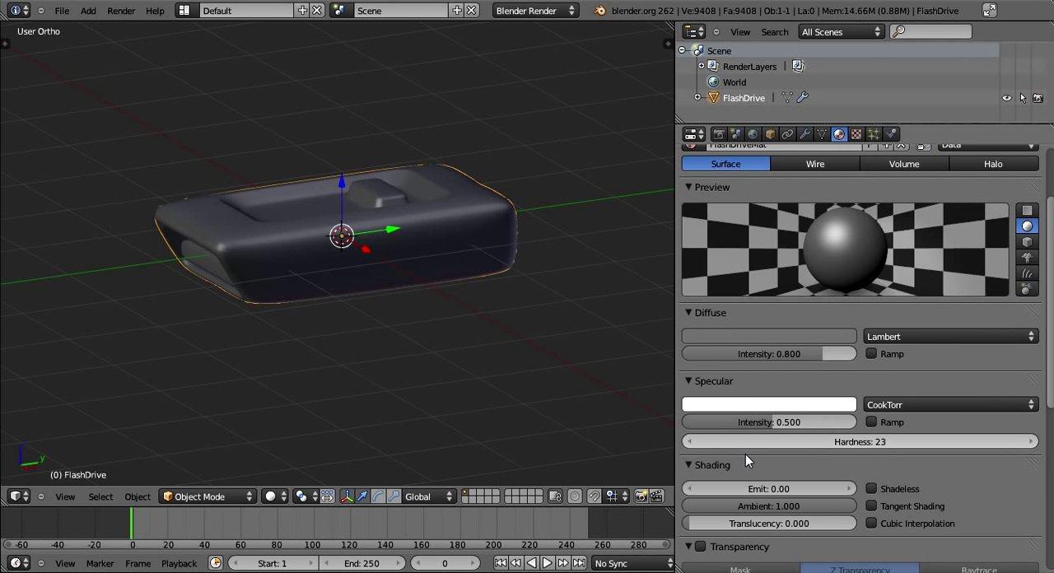
drag(905, 438, 851, 434)
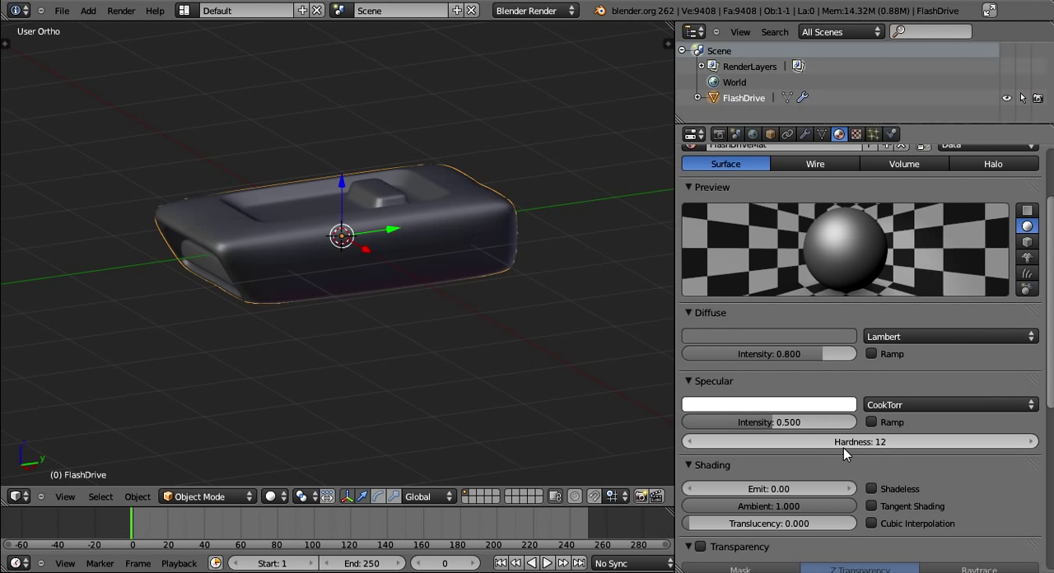
drag(859, 439, 821, 453)
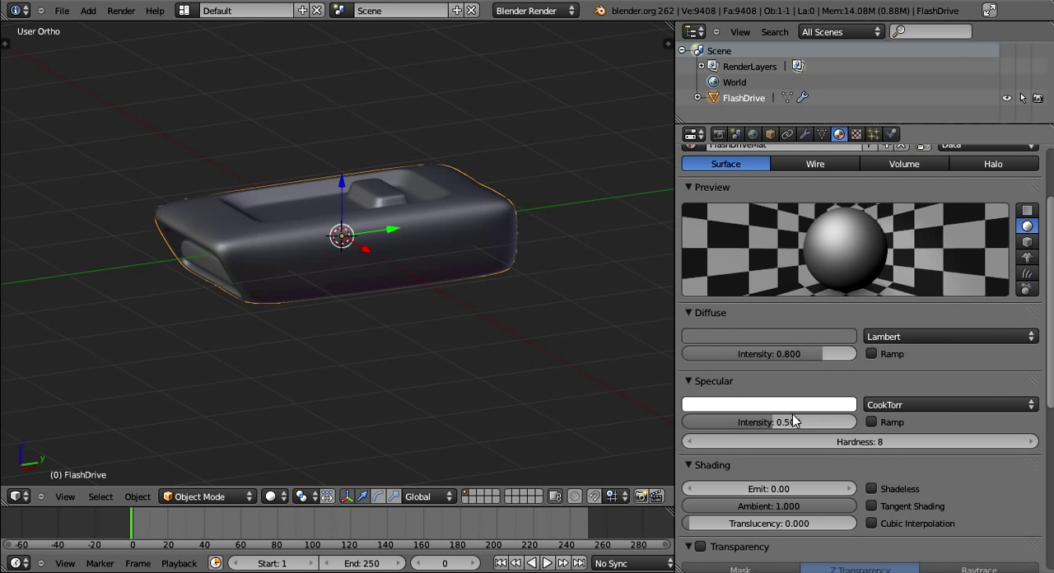
drag(792, 420, 766, 418)
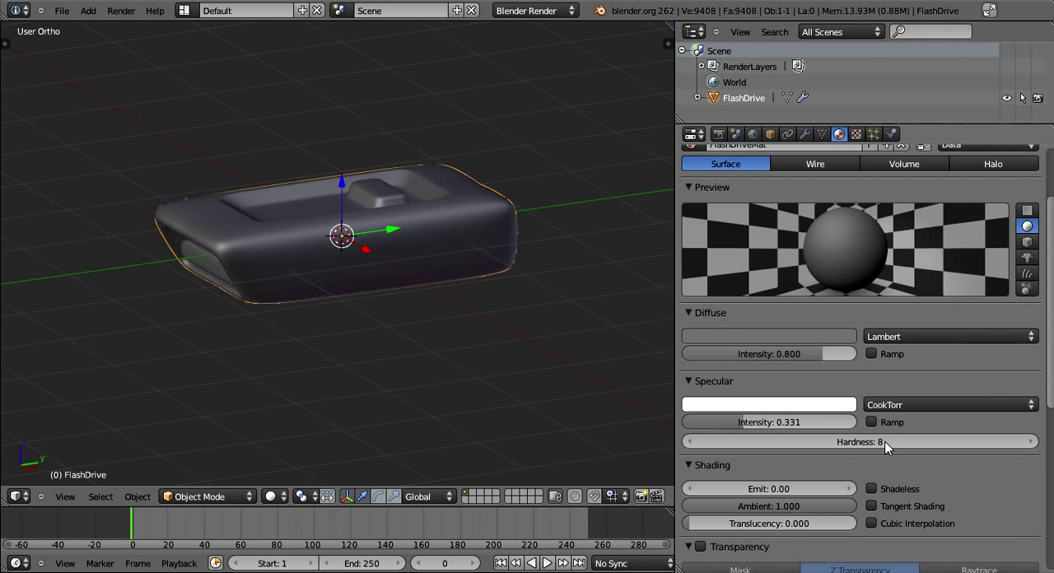
drag(824, 442, 757, 423)
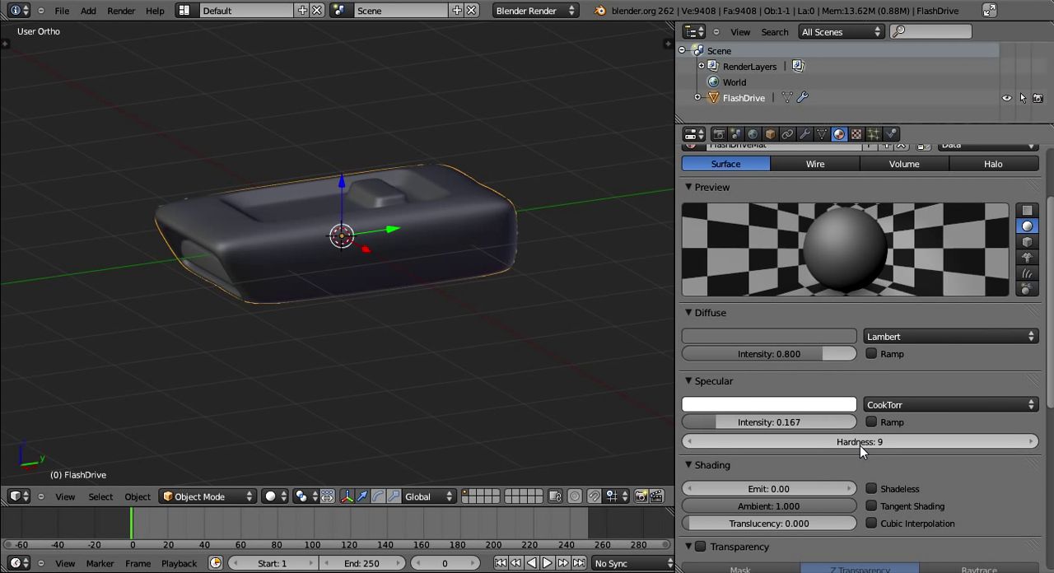
- Try a brighter, tighter highlight on the material by raising the specular intensity and setting the hardness to 117
drag(860, 445, 840, 445)
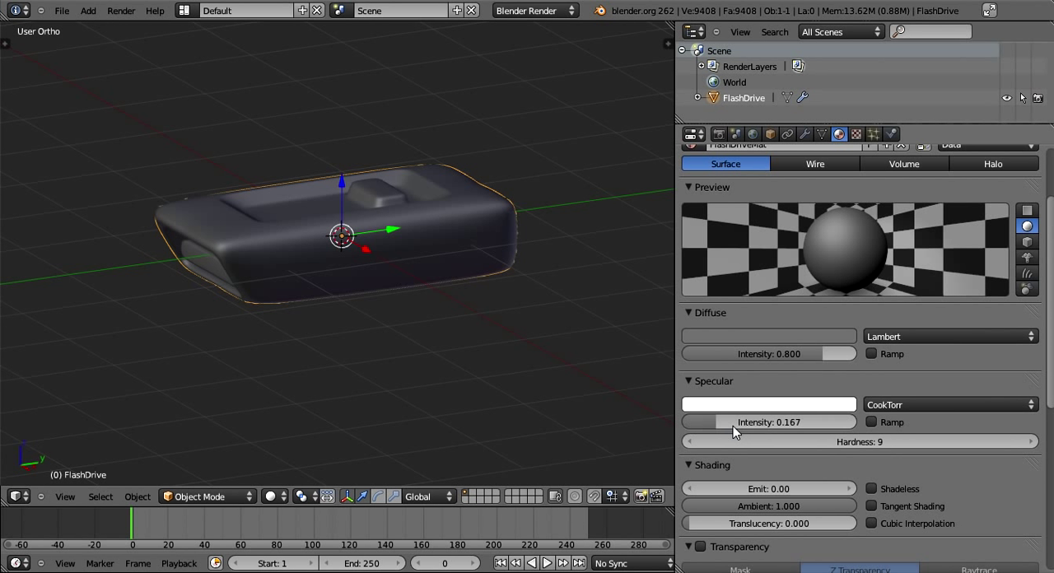
mouse_move(732, 426)
mouse_down()
mouse_move(924, 433)
mouse_move(747, 446)
mouse_up()
drag(879, 441, 960, 445)
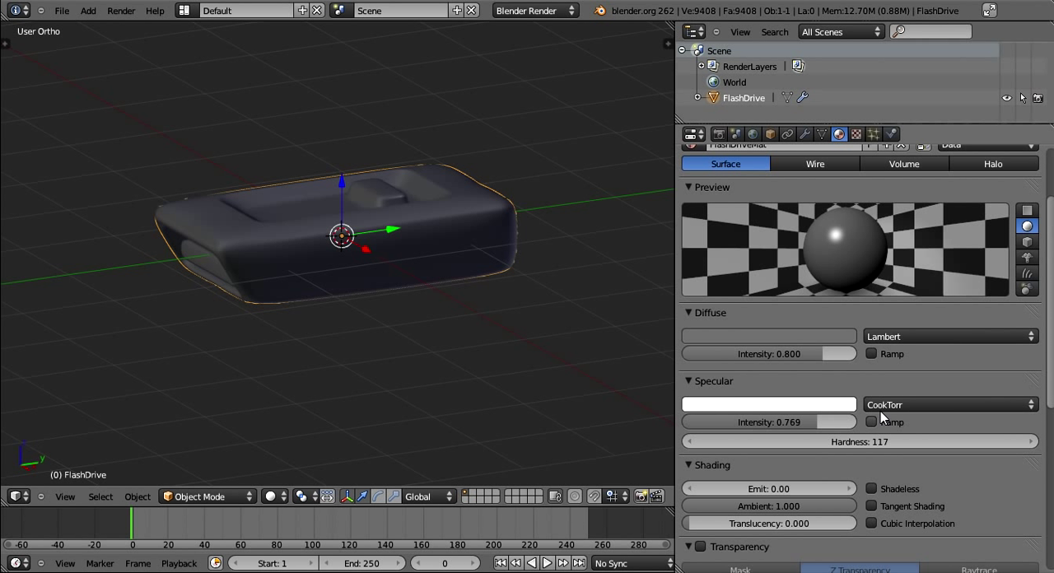
- Set the material's specular intensity to 0.5
click(792, 422)
text(0.5)
key(Return)
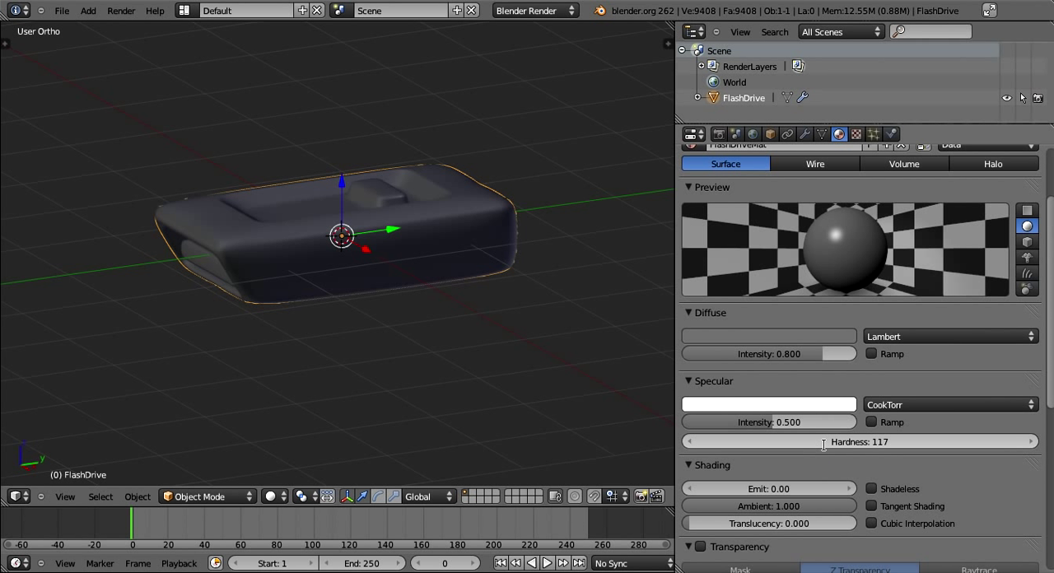
- Try specular hardness values of 5, 50 and 100 on the material to compare the highlights
click(823, 442)
text(5)
key(Return)
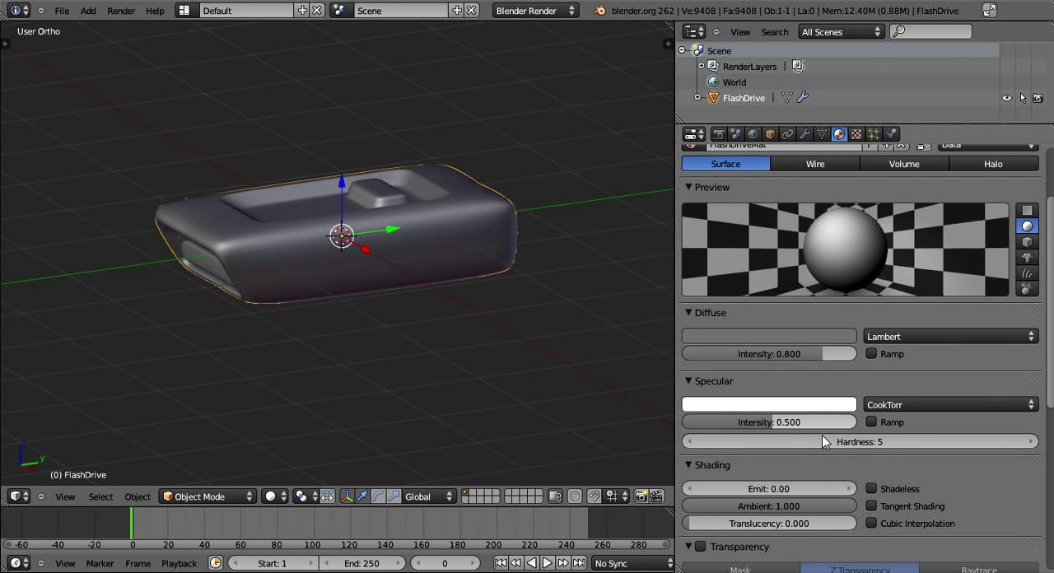
click(832, 442)
text(50)
key(Return)
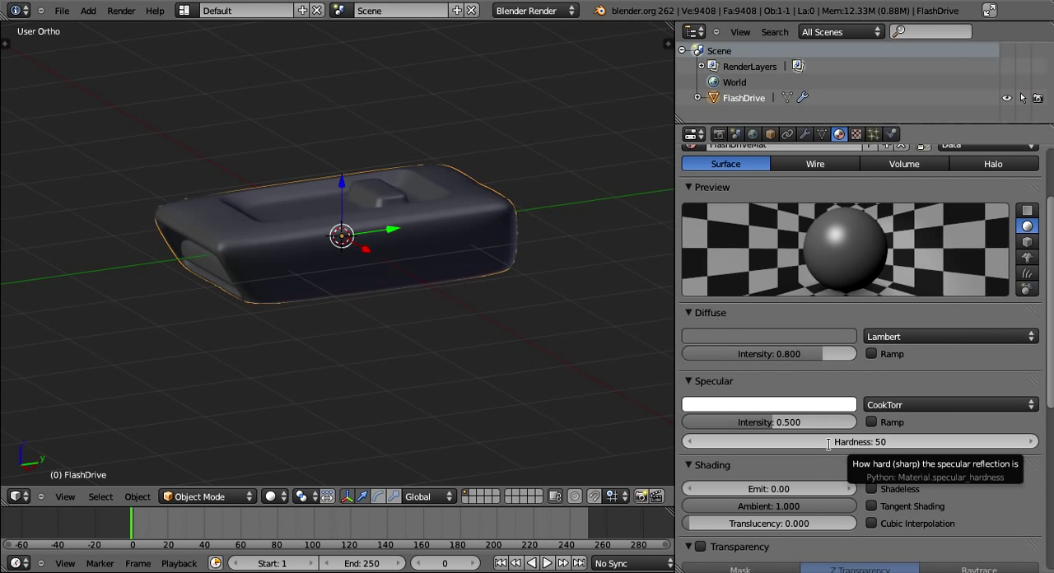
click(829, 444)
text(100)
key(Return)
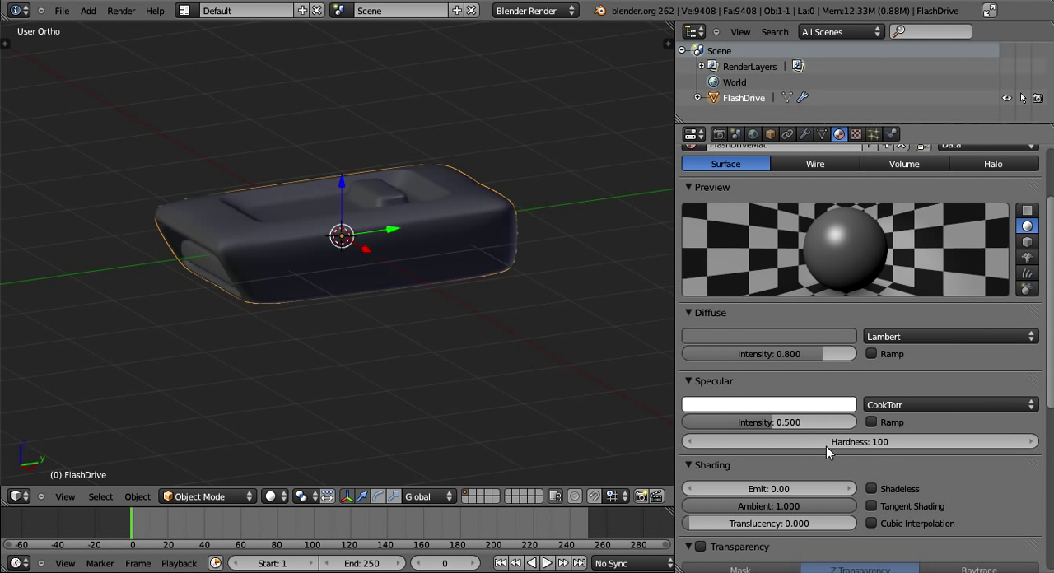
- Set the material's specular hardness to 75 and collapse the Shading settings
click(894, 443)
text(75)
key(Return)
scroll(890, 451, down, 1)
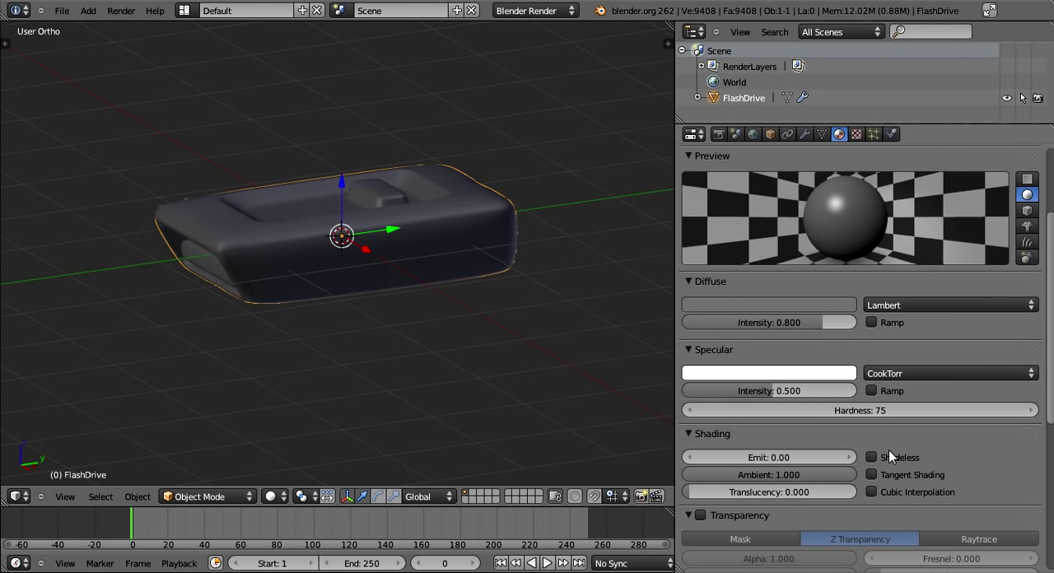
scroll(888, 450, down, 2)
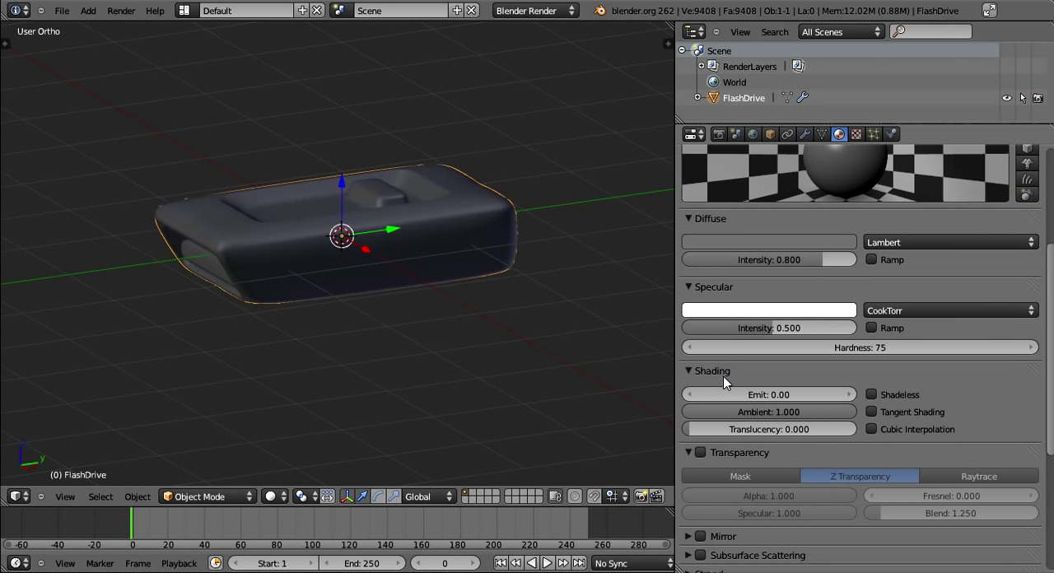
click(688, 369)
- Try enabling transparency for the material, turn it off again and collapse its settings
scroll(688, 367, down, 3)
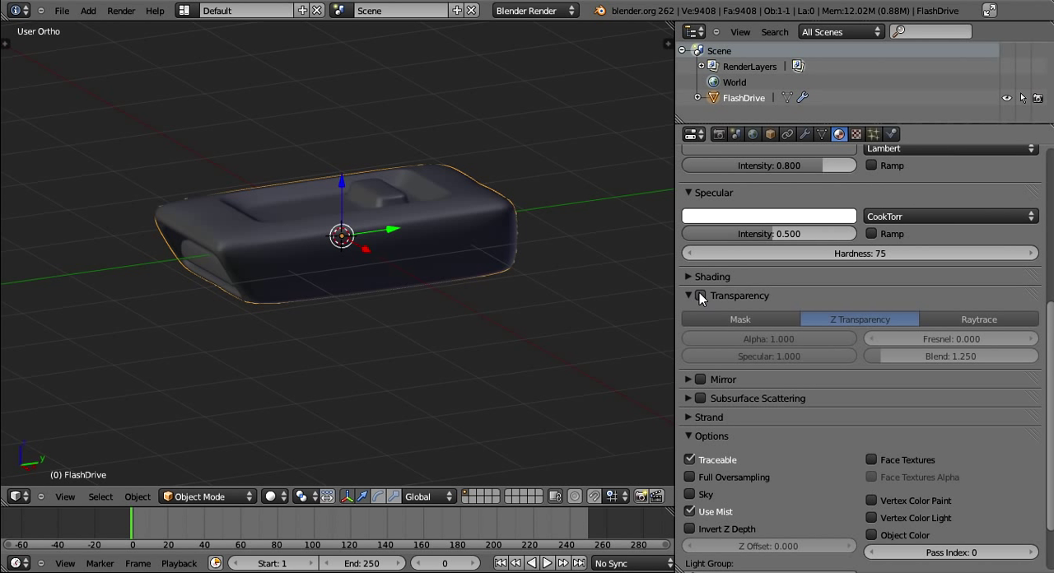
click(699, 296)
scroll(699, 295, up, 3)
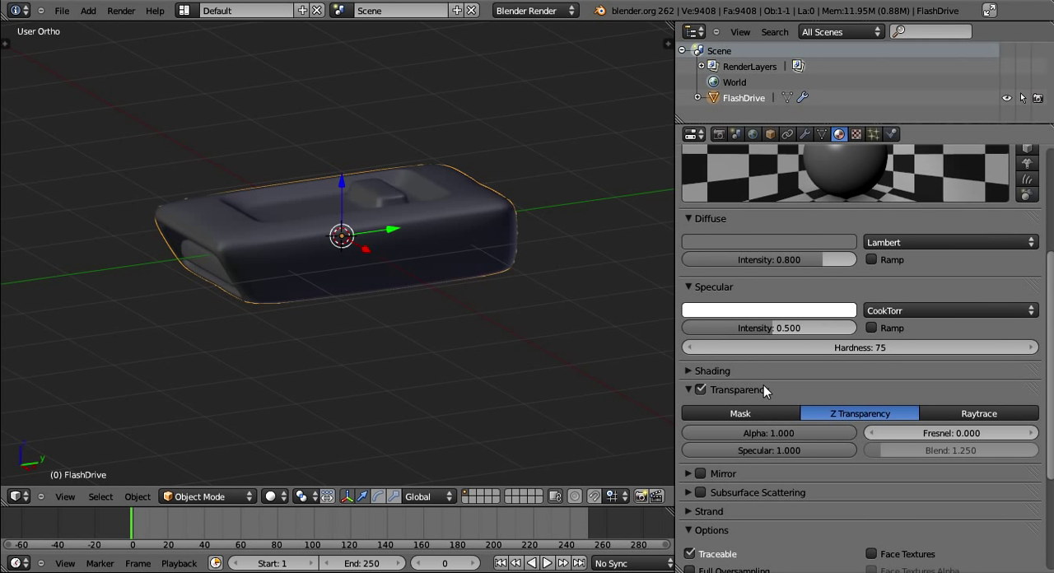
drag(773, 425, 935, 441)
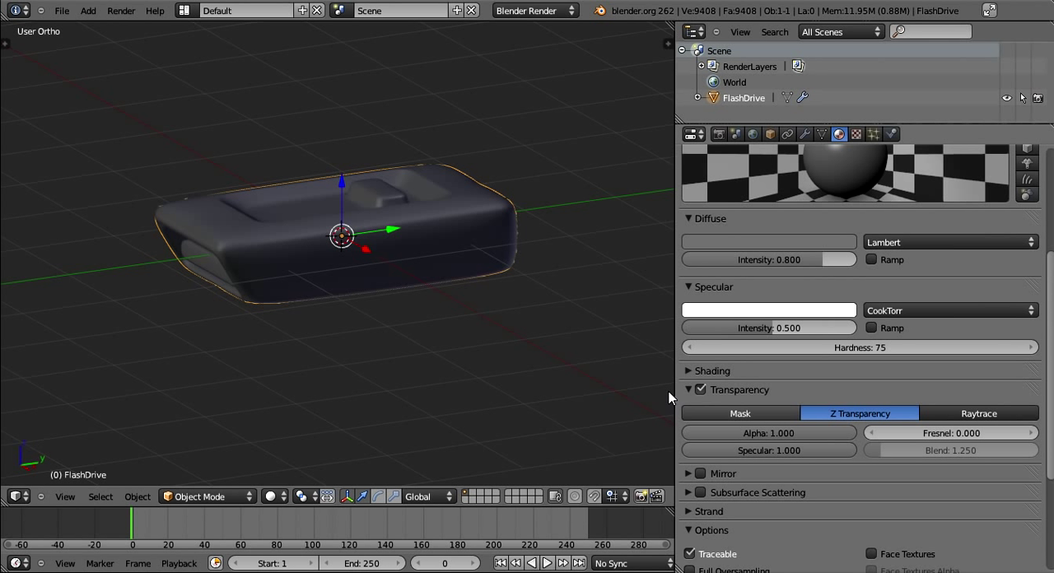
click(699, 389)
click(690, 390)
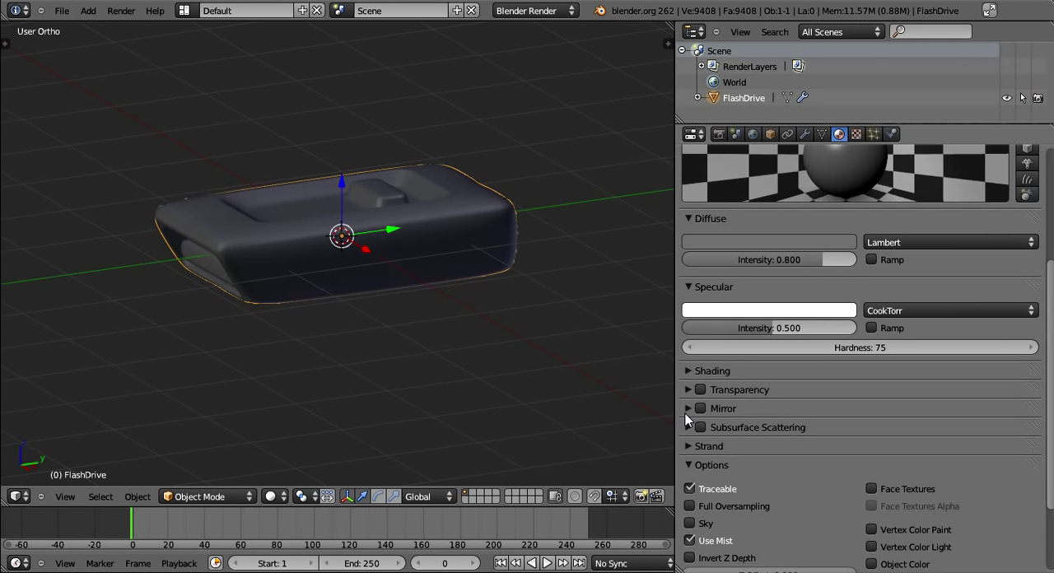
- Try enabling mirror reflection for the material, collapse its settings and turn it off again
click(689, 409)
scroll(692, 419, up, 1)
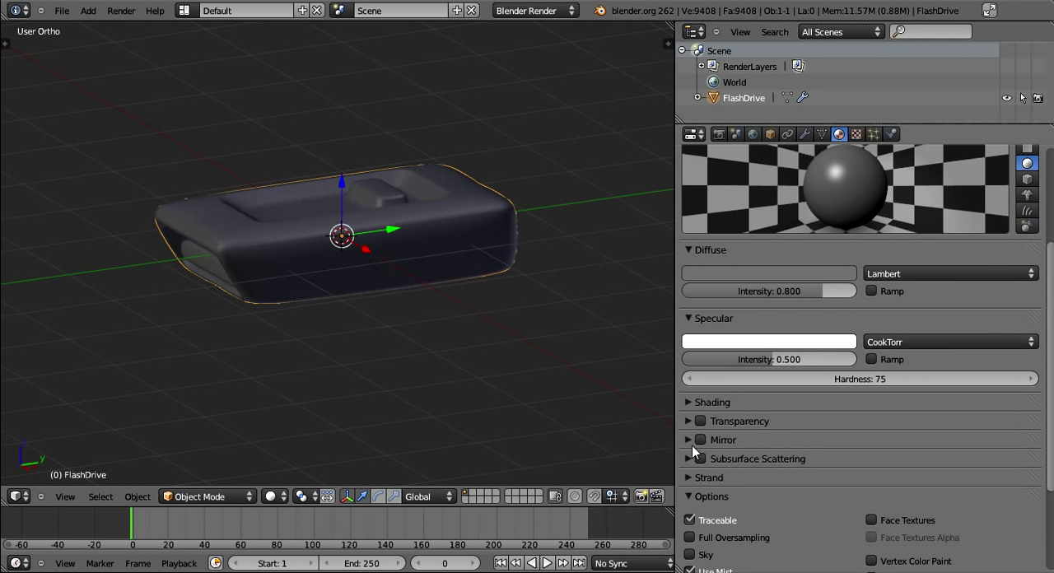
click(701, 442)
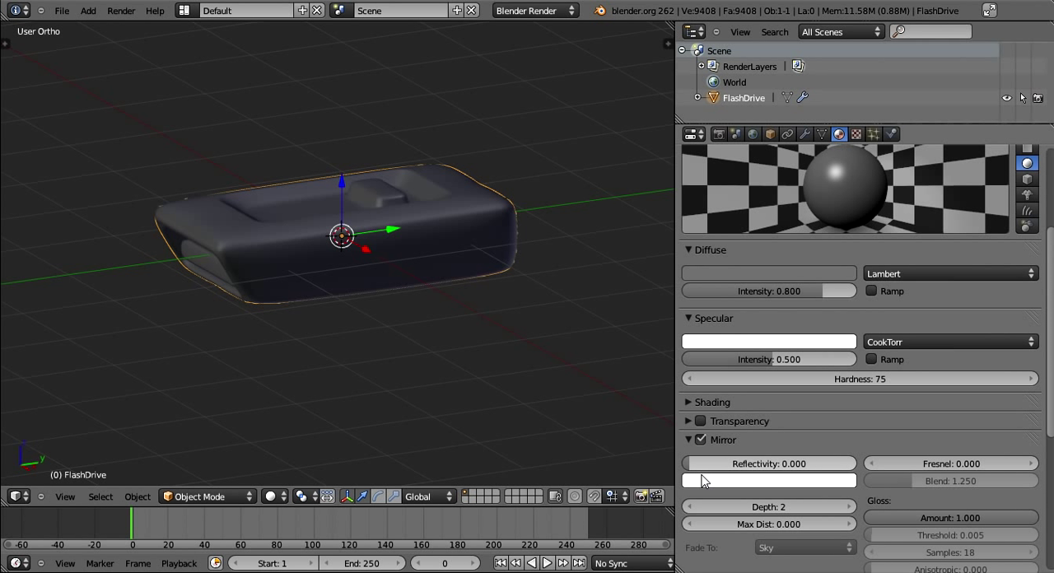
drag(707, 463, 676, 456)
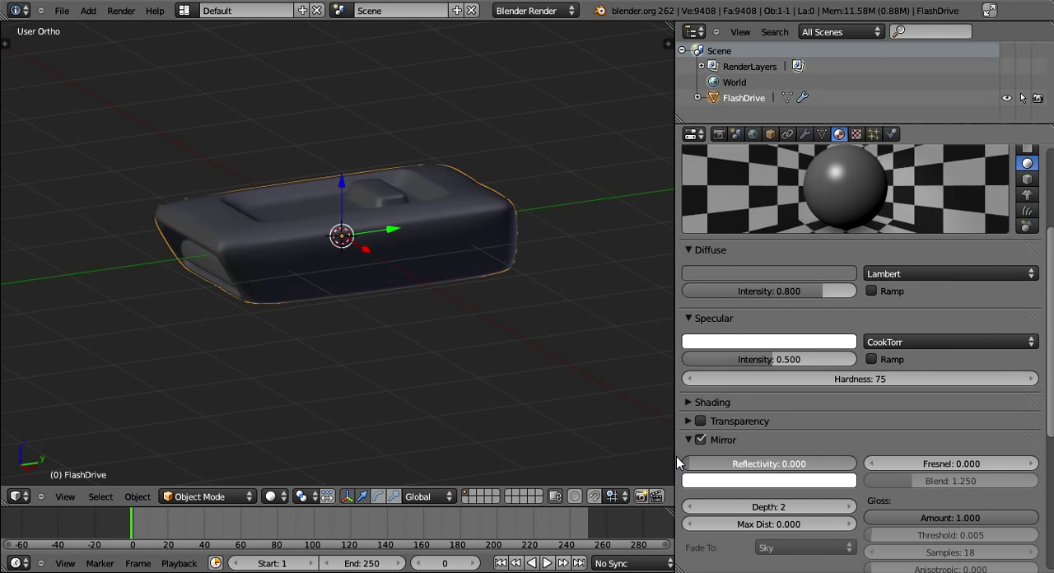
click(689, 441)
click(689, 441)
click(690, 440)
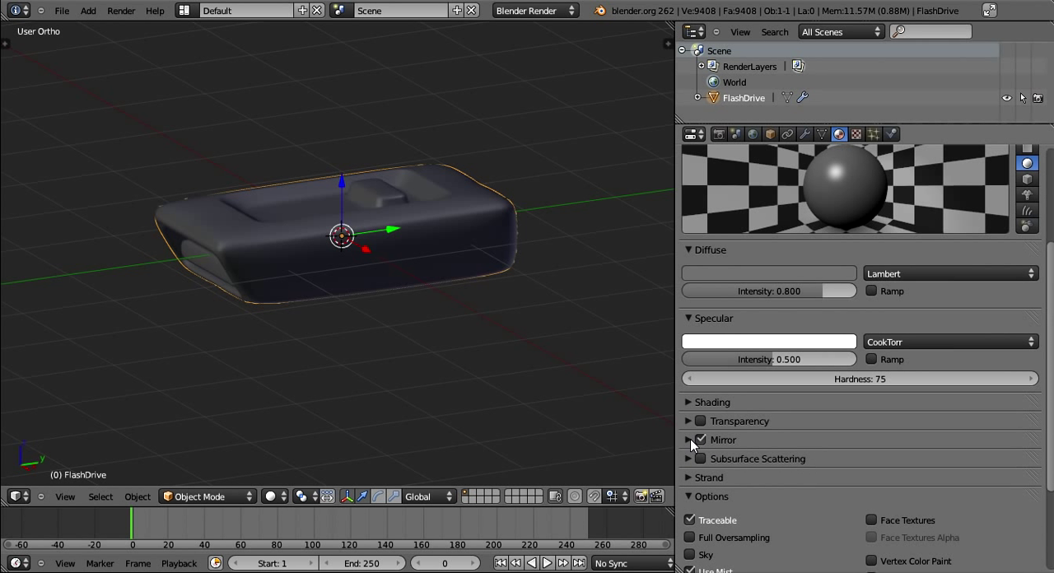
click(701, 441)
scroll(845, 449, down, 2)
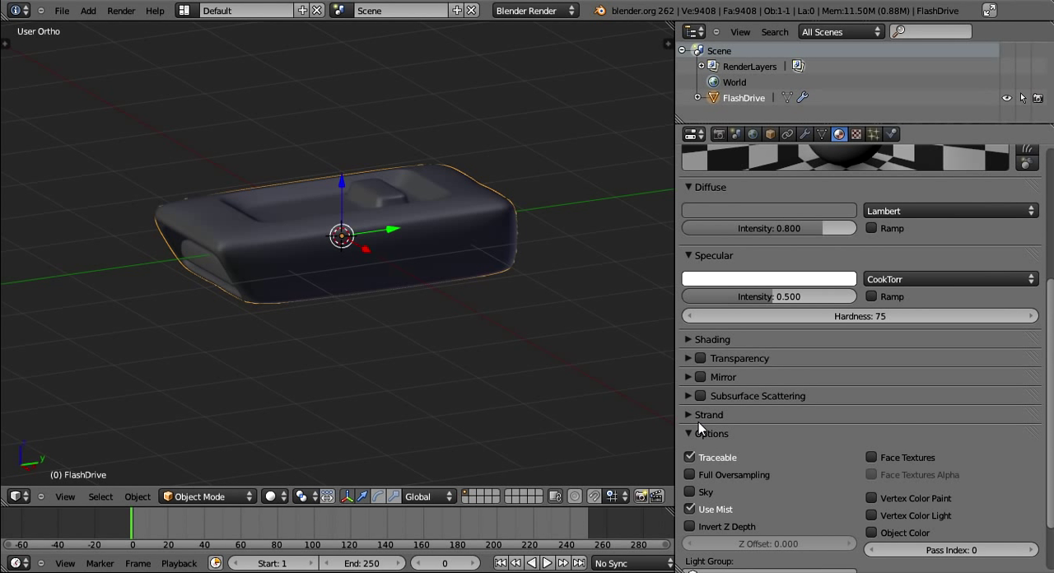
scroll(698, 422, down, 2)
scroll(700, 416, up, 1)
scroll(716, 412, down, 1)
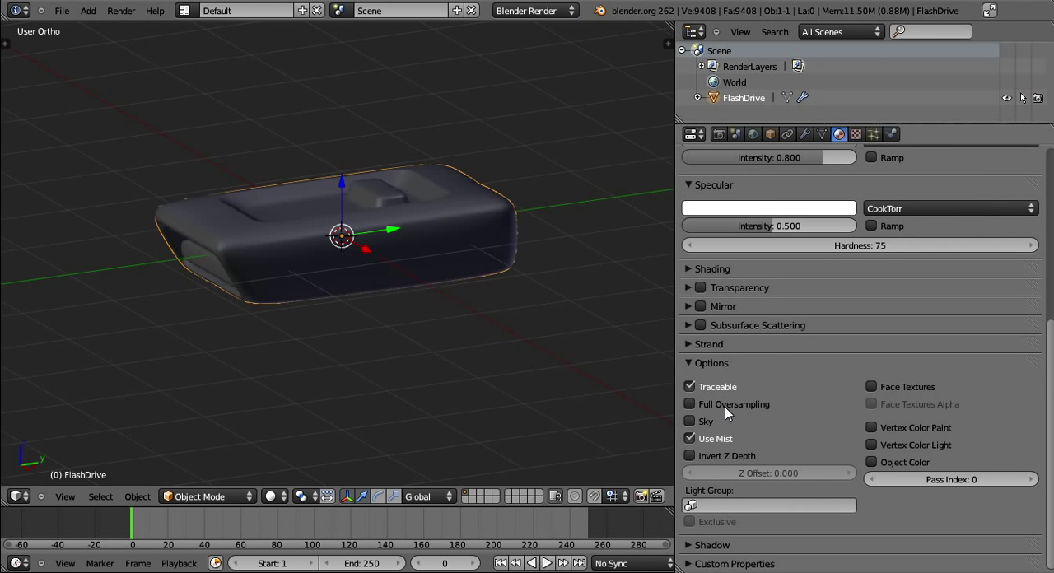
scroll(724, 407, up, 7)
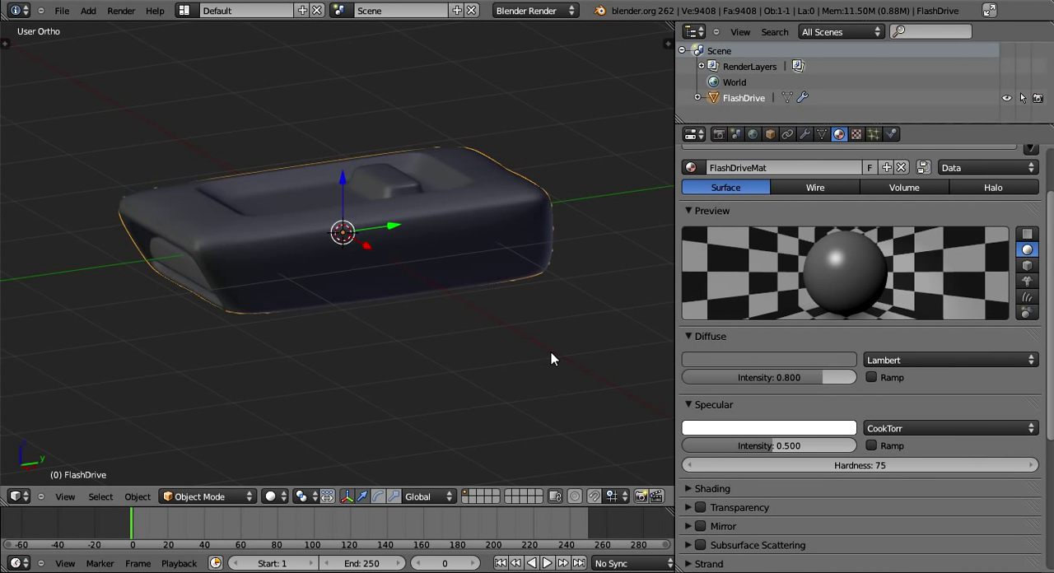
middle_drag(527, 346, 675, 305)
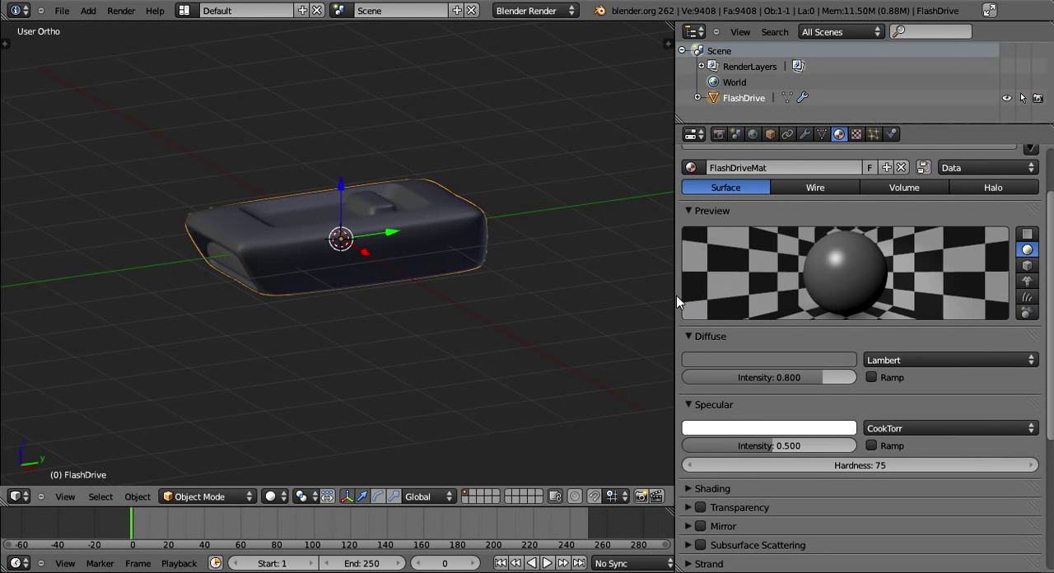
- Narrow the properties editor and switch the flash drive to Edit Mode with nothing selected
drag(676, 301, 847, 320)
key(Tab)
middle_drag(436, 243, 517, 327)
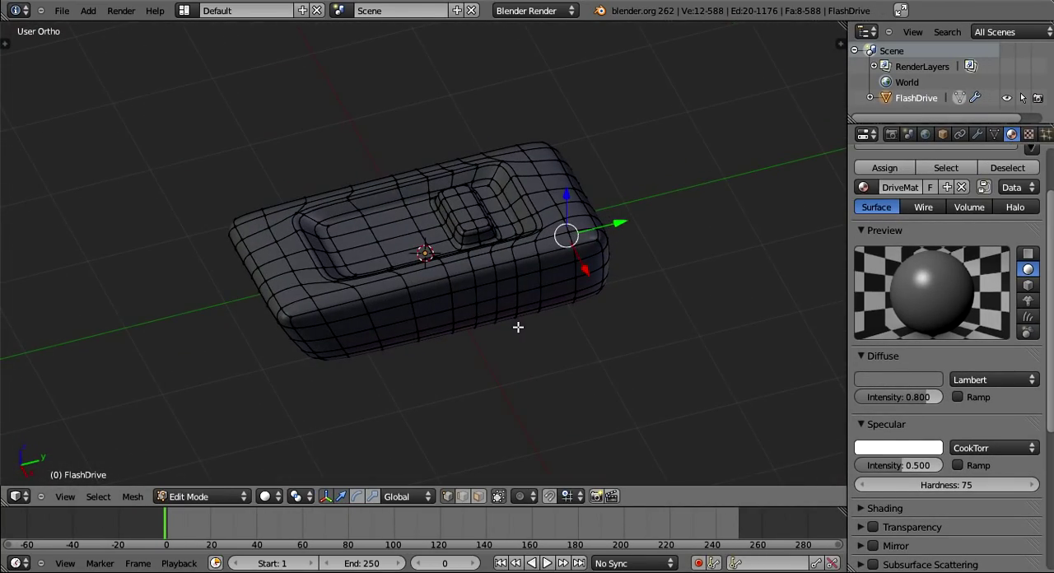
key(a)
- Save the Blender file
click(63, 12)
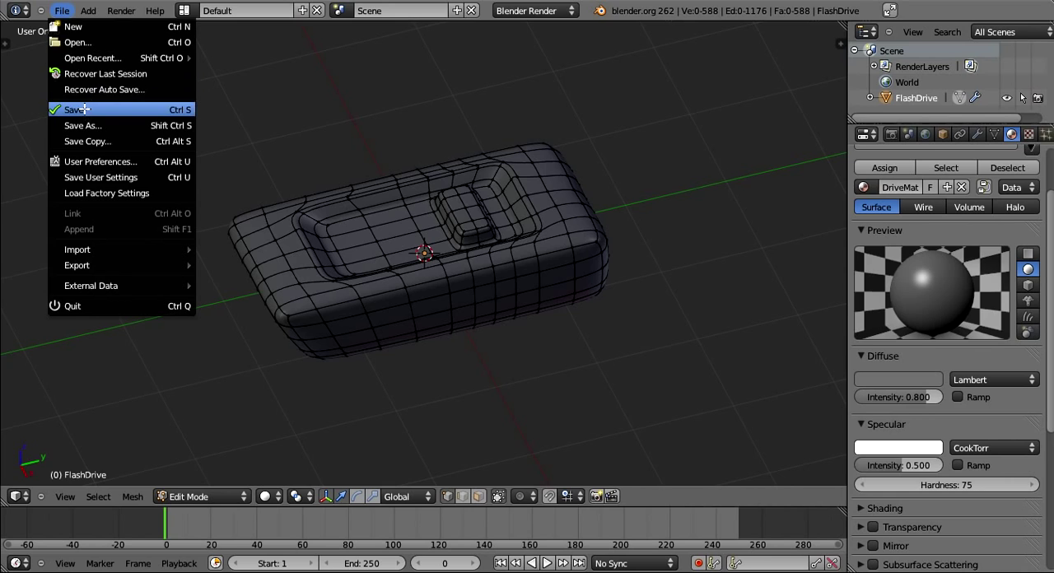
click(84, 107)
- Mark the edge loop around the floor of the flash drive's top recess as a seam and deselect it
middle_drag(455, 179, 425, 294)
scroll(420, 292, up, 3)
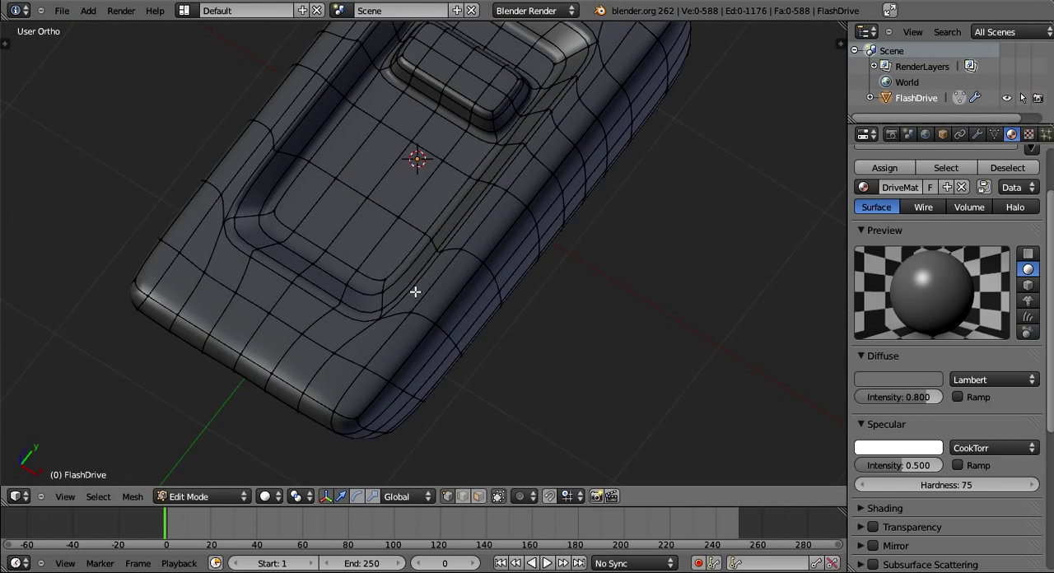
scroll(226, 172, up, 4)
alt+right_click(193, 206)
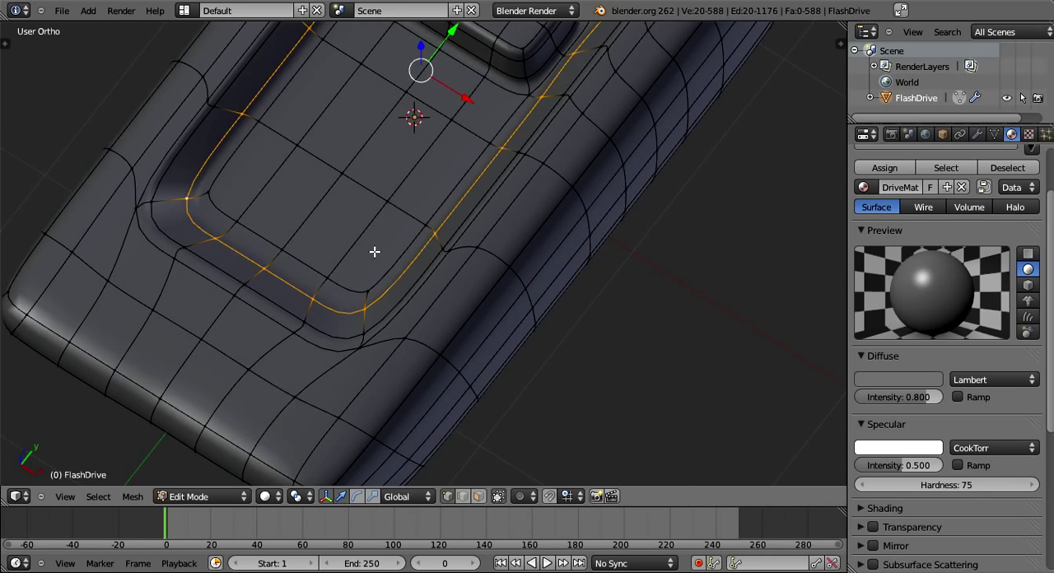
key(Right)
middle_drag(393, 249, 376, 315)
key(ctrl+e)
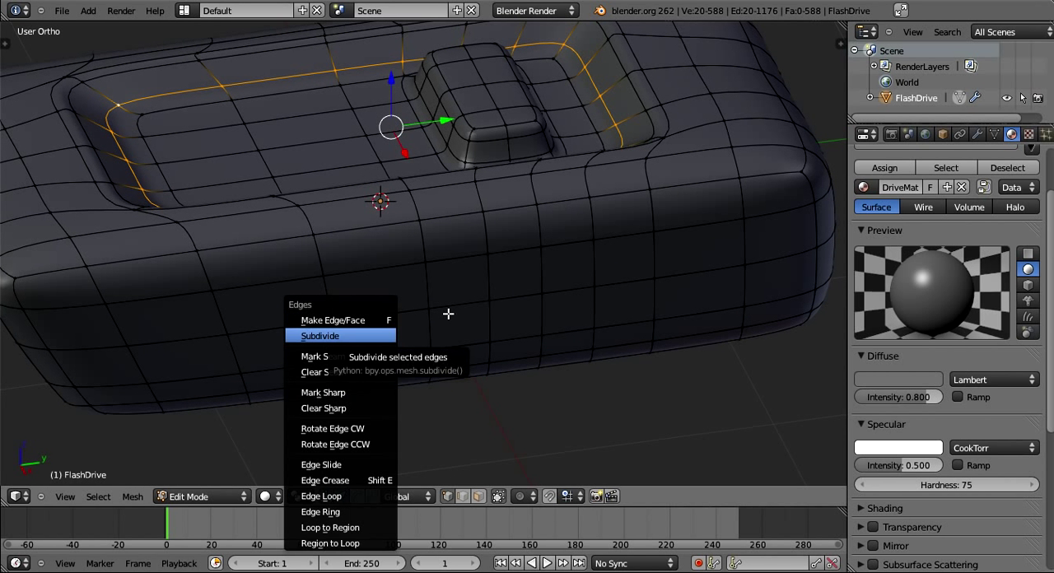
middle_drag(447, 313, 164, 156)
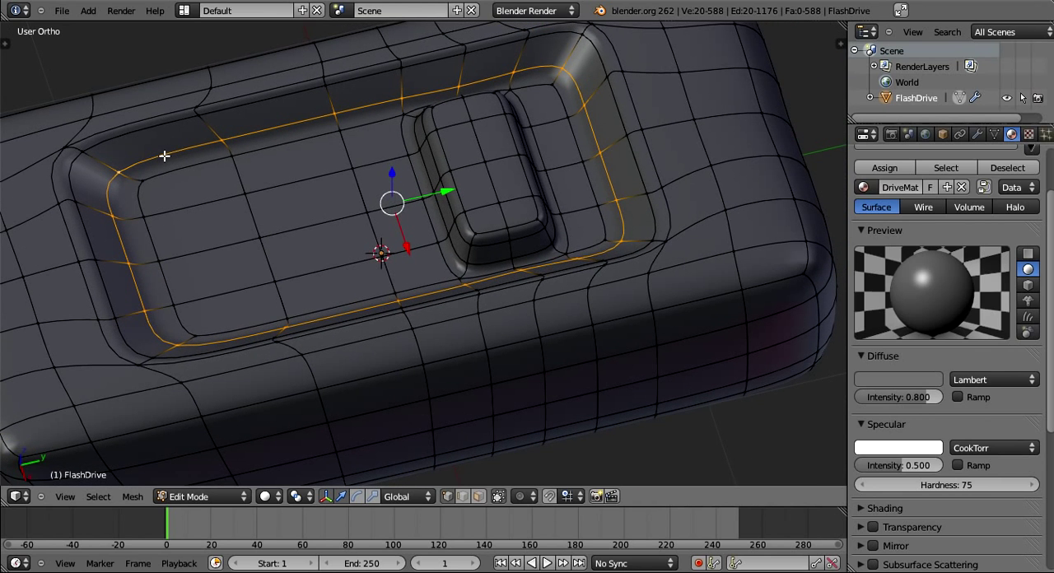
key(ctrl+e)
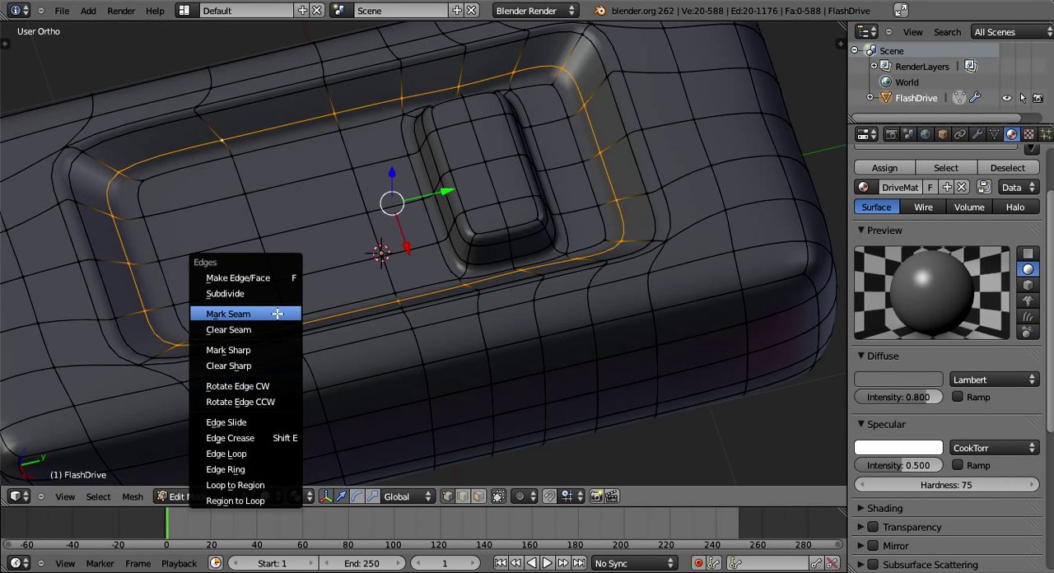
click(278, 315)
key(a)
- Mark the full edge loop around the outer rim of the top recess as a seam
middle_drag(277, 316, 158, 146)
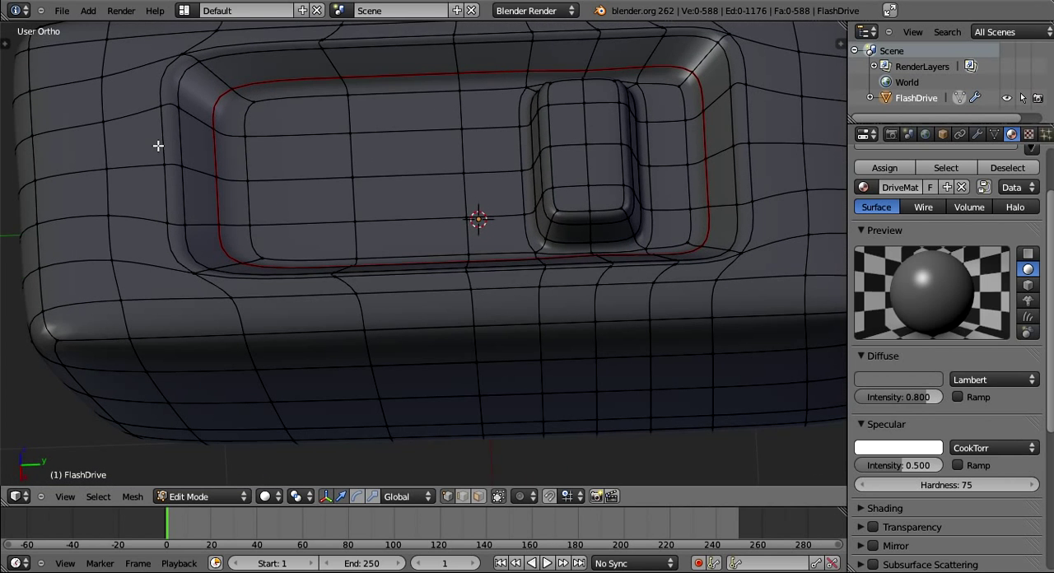
alt+right_click(164, 141)
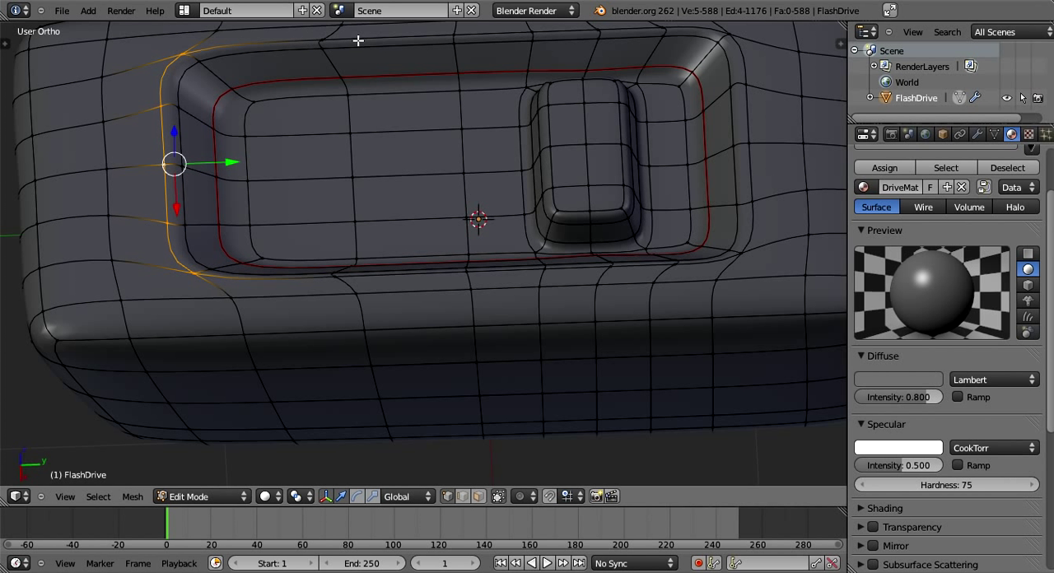
alt+shift+right_click(358, 40)
alt+shift+right_click(750, 130)
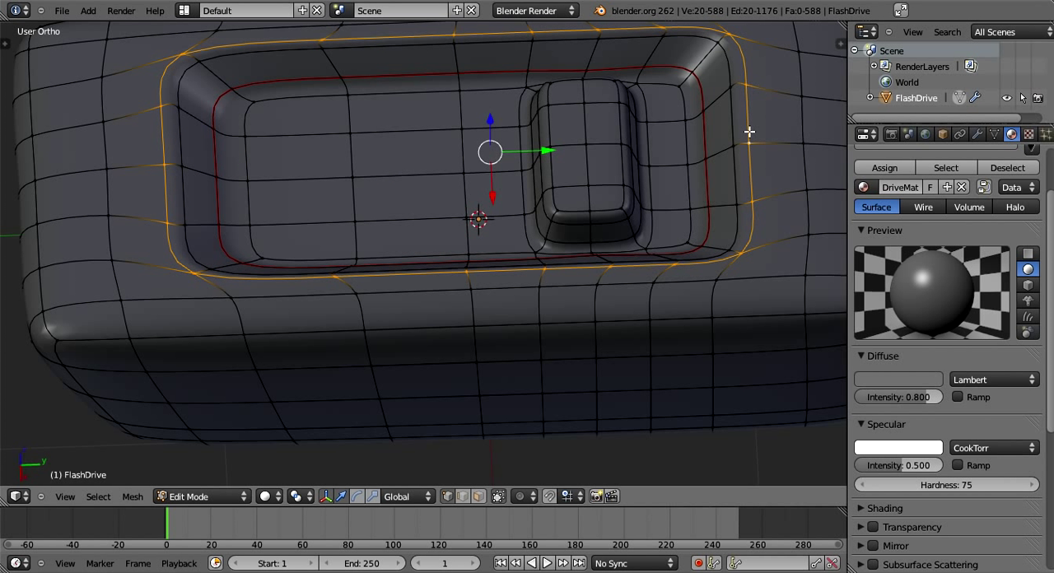
key(ctrl+e)
click(749, 132)
- Mark the edge loop around the base of the raised slider button as a seam and deselect everything
alt+right_click(642, 186)
alt+right_click(642, 186)
key(ctrl+e)
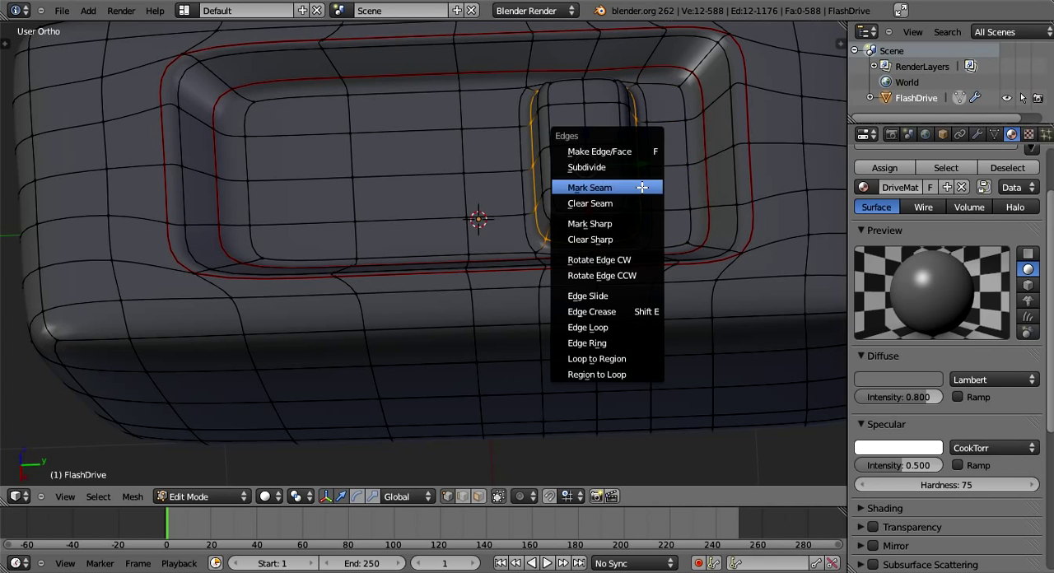
click(642, 188)
key(a)
- Cut a new edge loop near each end of the small bar across the flash drive's rear notch
middle_drag(487, 266, 420, 212)
scroll(489, 273, down, 3)
scroll(449, 303, down, 1)
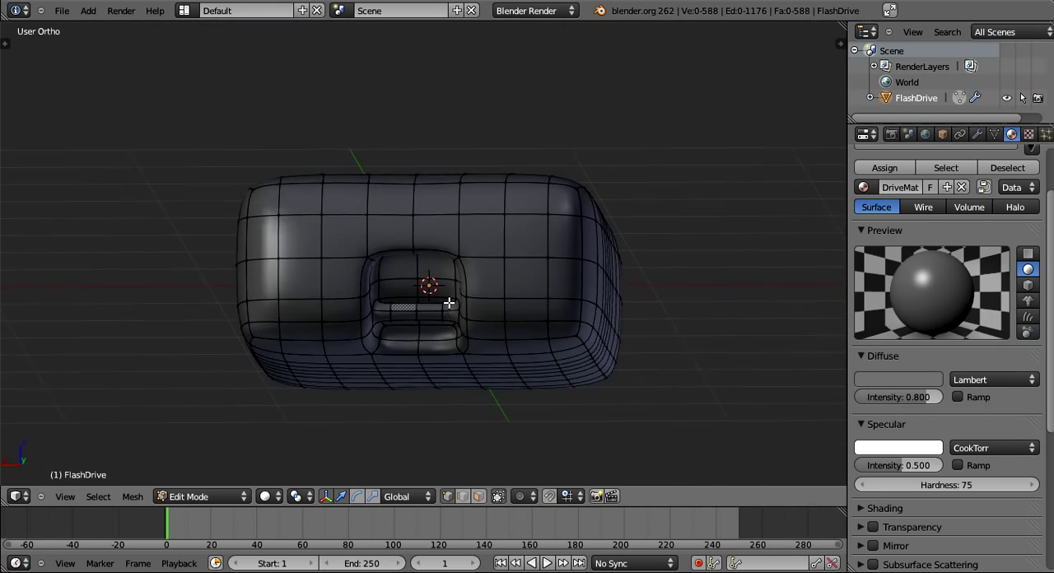
shift+middle_drag(424, 441, 440, 368)
scroll(440, 368, up, 2)
scroll(440, 368, up, 3)
scroll(377, 298, up, 3)
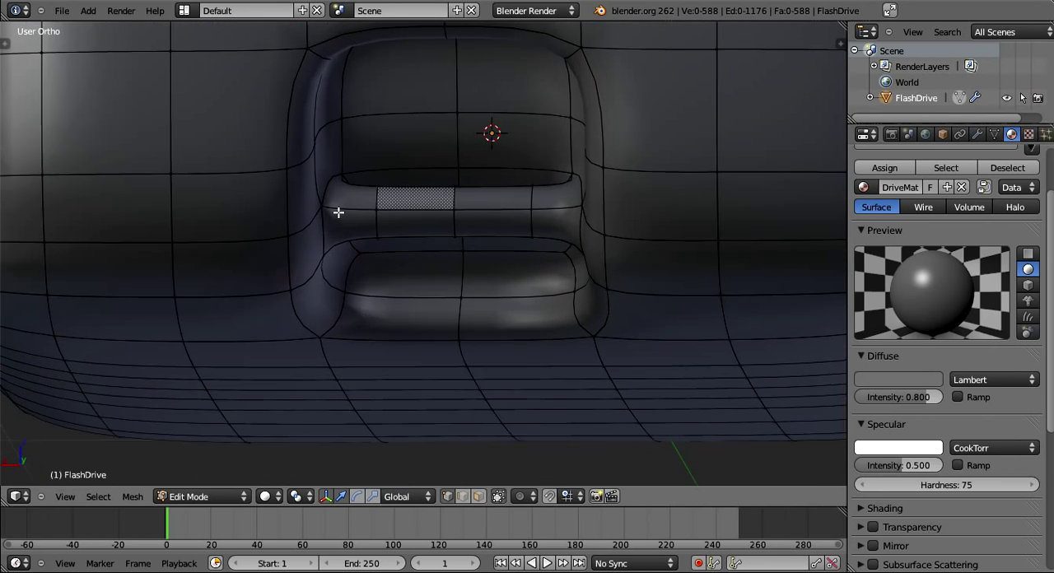
key(ctrl+e)
key(Escape)
key(ctrl+r)
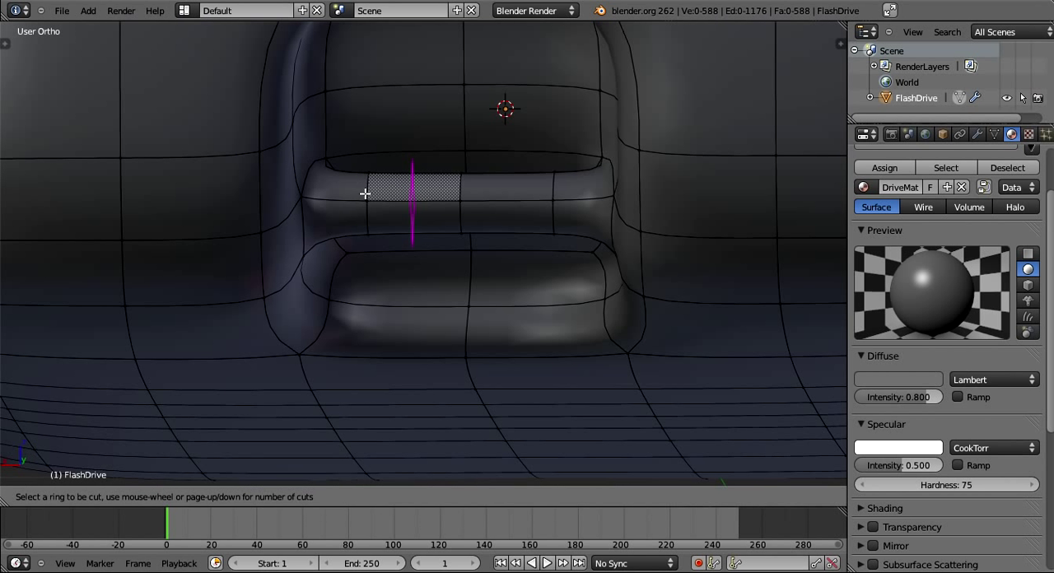
click(329, 199)
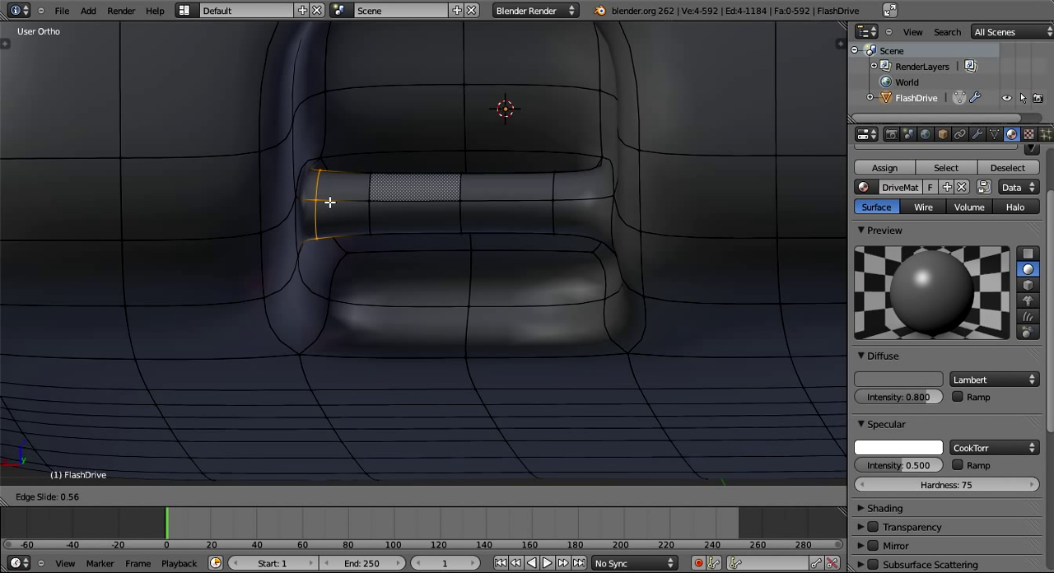
click(329, 202)
key(ctrl+r)
click(590, 194)
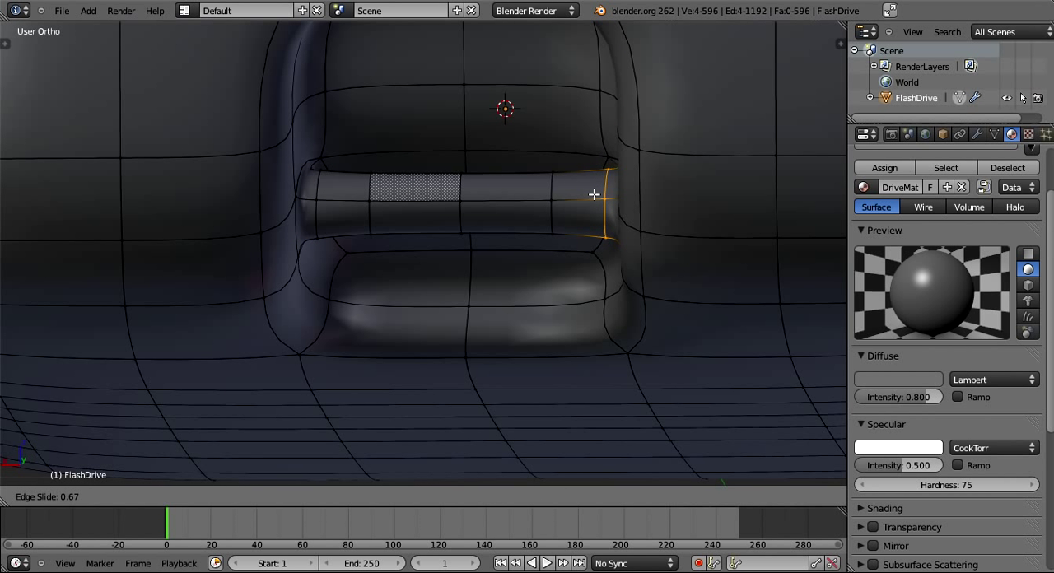
click(594, 195)
- Mark the edge loops at both ends of the notch bar as seams and deselect everything
key(ctrl+e)
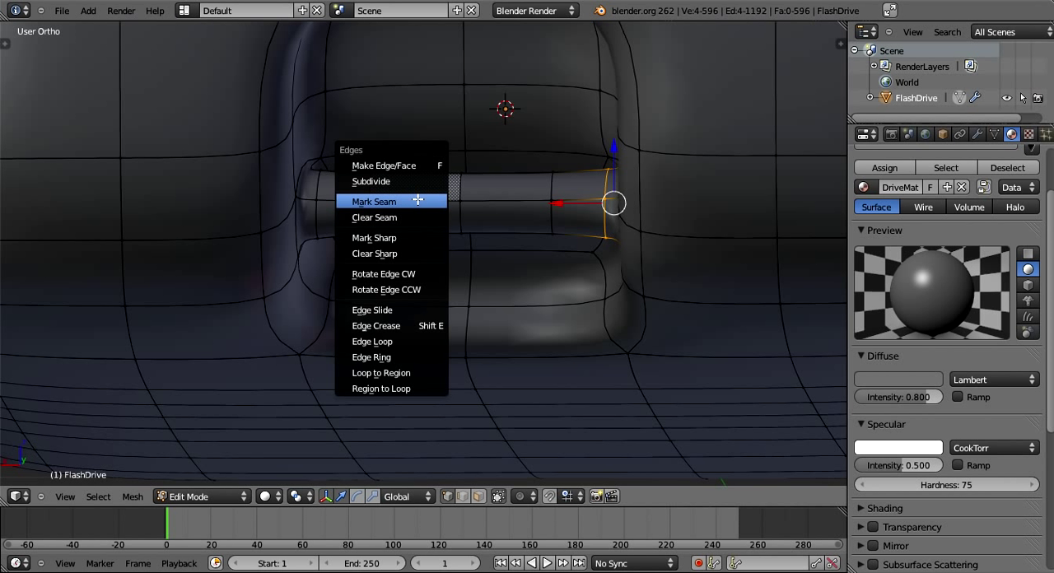
alt+right_click(316, 186)
key(ctrl+e)
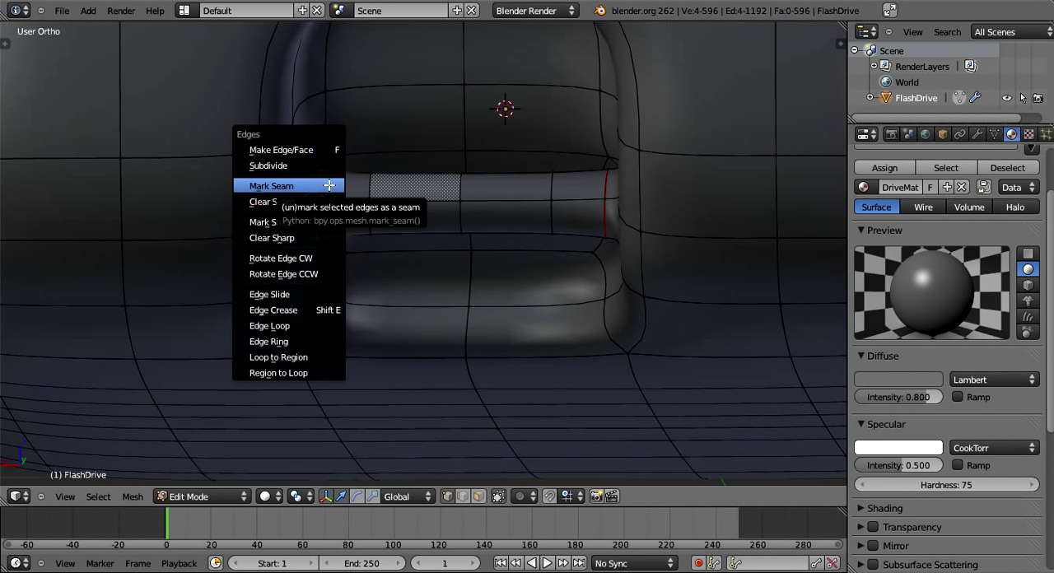
click(327, 186)
key(a)
middle_drag(508, 257, 542, 260)
key(Tab)
key(Tab)
scroll(540, 260, down, 2)
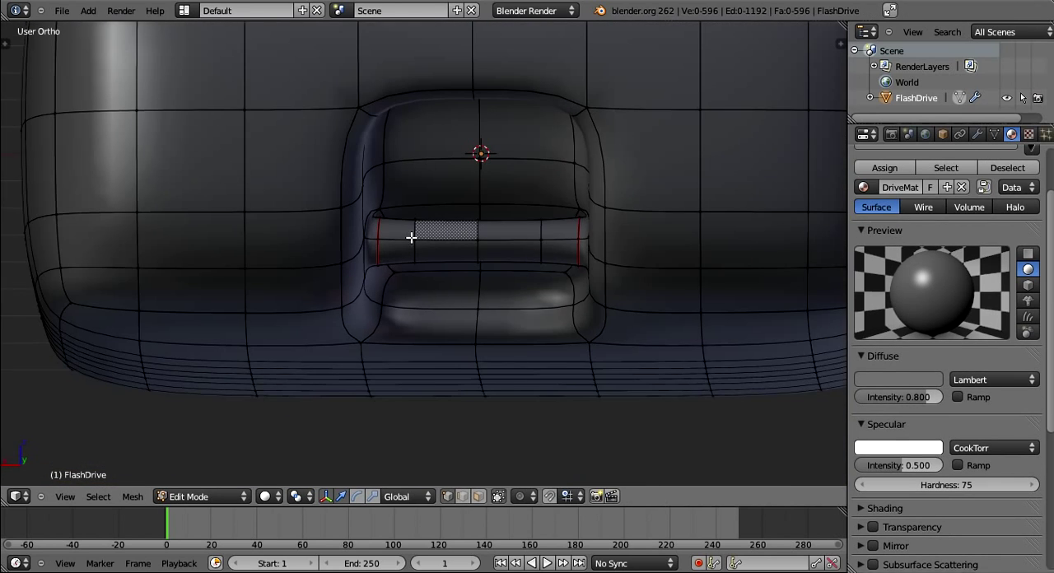
scroll(413, 237, down, 3)
middle_drag(453, 235, 347, 324)
alt+right_click(156, 190)
alt+shift+right_click(498, 168)
alt+shift+right_click(496, 177)
scroll(496, 242, up, 2)
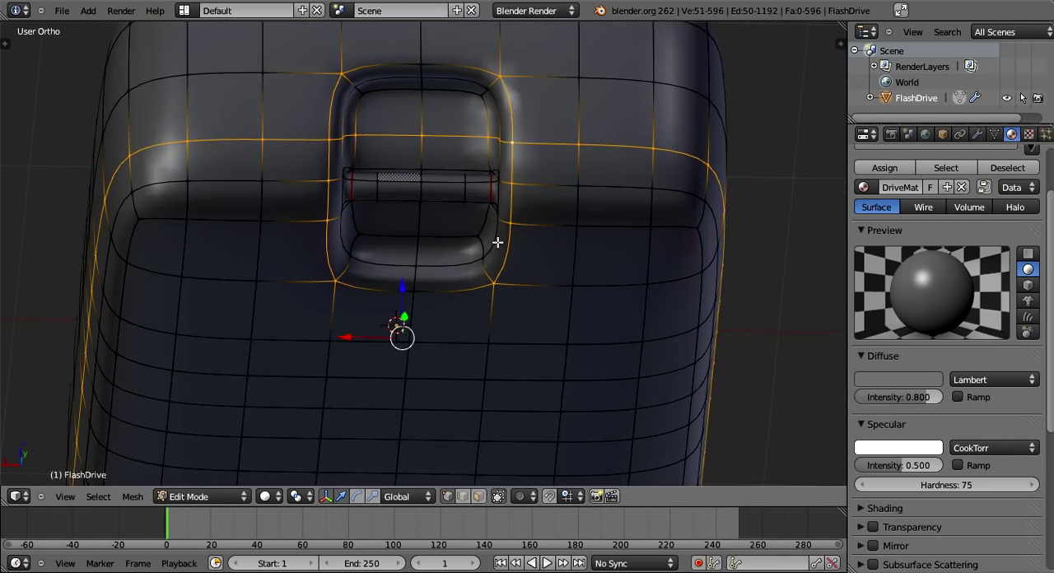
key(a)
middle_drag(466, 235, 511, 247)
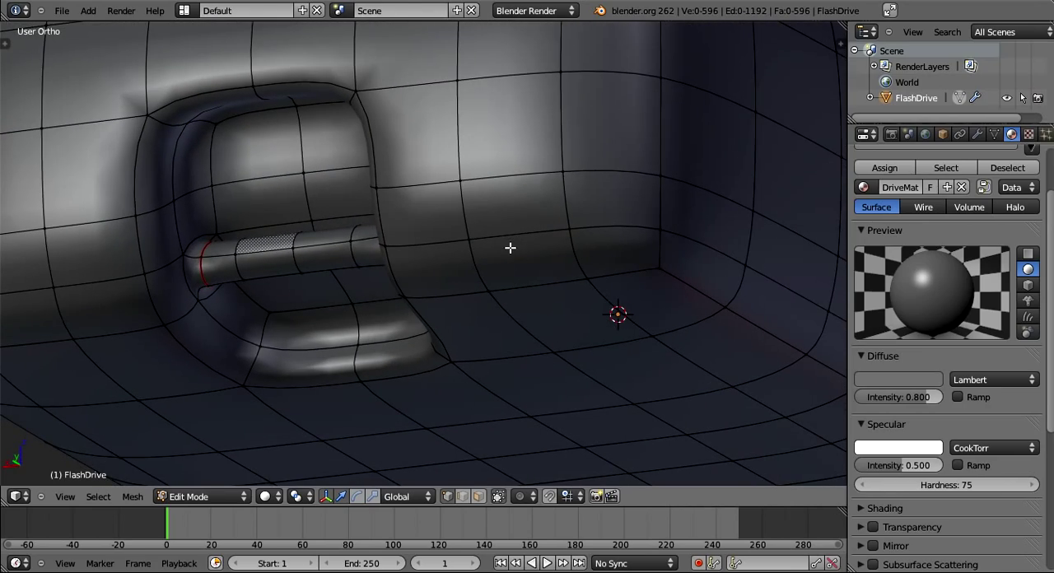
scroll(511, 248, down, 3)
middle_drag(470, 252, 650, 352)
scroll(649, 351, down, 4)
middle_drag(308, 245, 371, 409)
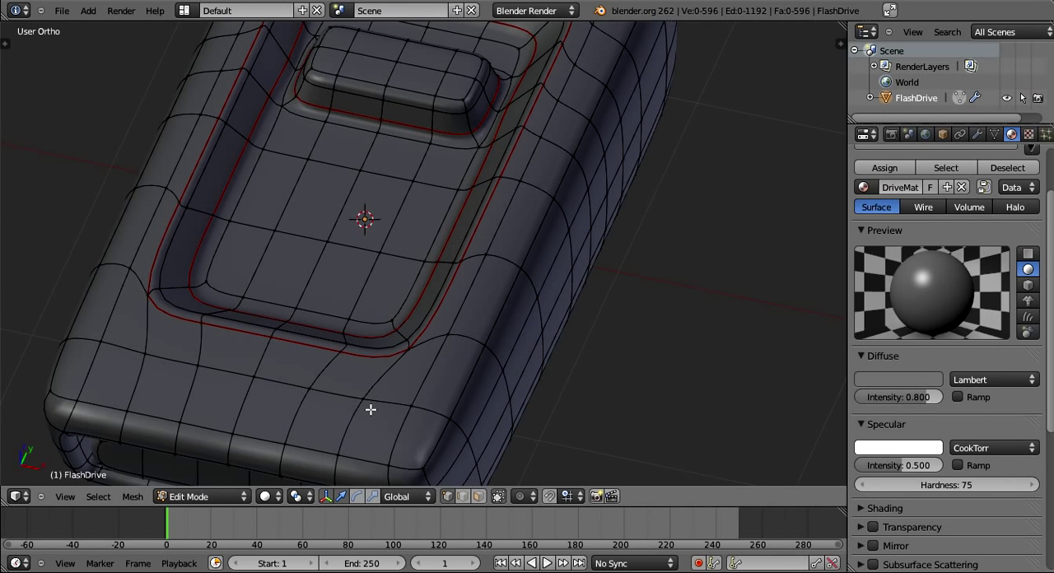
middle_drag(371, 410, 363, 281)
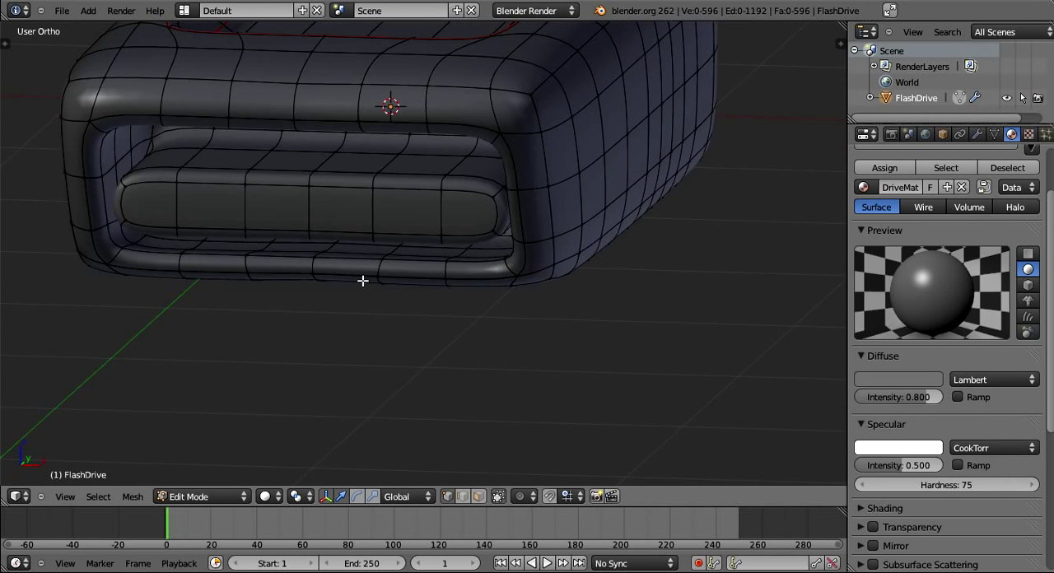
scroll(348, 135, up, 2)
middle_drag(348, 135, 351, 95)
key(ctrl+z)
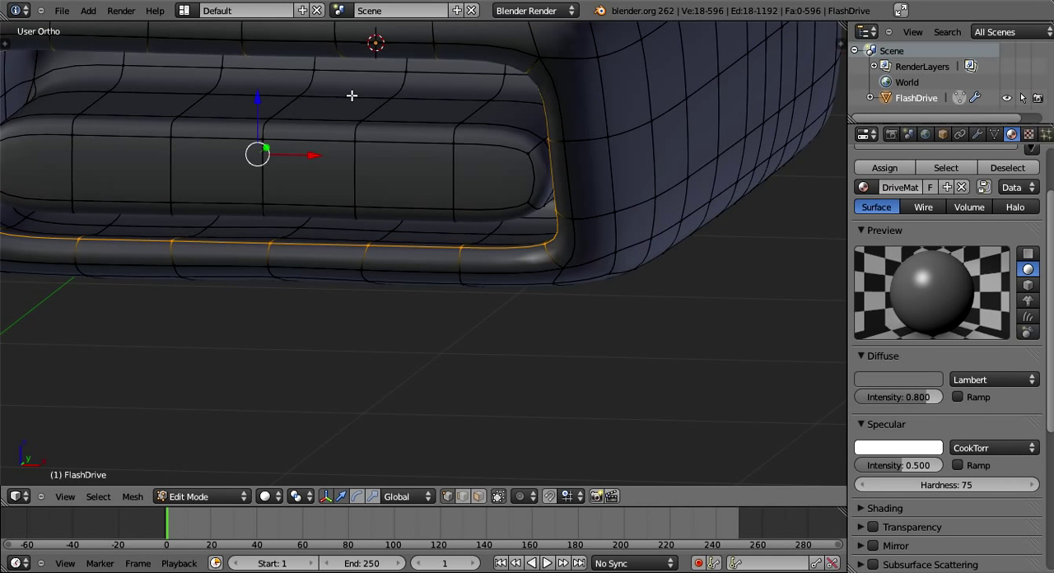
key(ctrl+z)
- Mark the horizontal edge run above the connector, inside the port opening, as a seam
middle_drag(406, 120, 446, 127)
scroll(477, 161, up, 2)
shift+middle_drag(521, 192, 478, 343)
mouse_move(561, 148)
middle_down()
mouse_move(569, 174)
mouse_move(645, 170)
mouse_move(551, 252)
mouse_move(567, 221)
mouse_move(467, 200)
mouse_move(550, 160)
mouse_move(527, 165)
middle_up()
key(ctrl+z)
key(ctrl+z)
alt+right_click(527, 165)
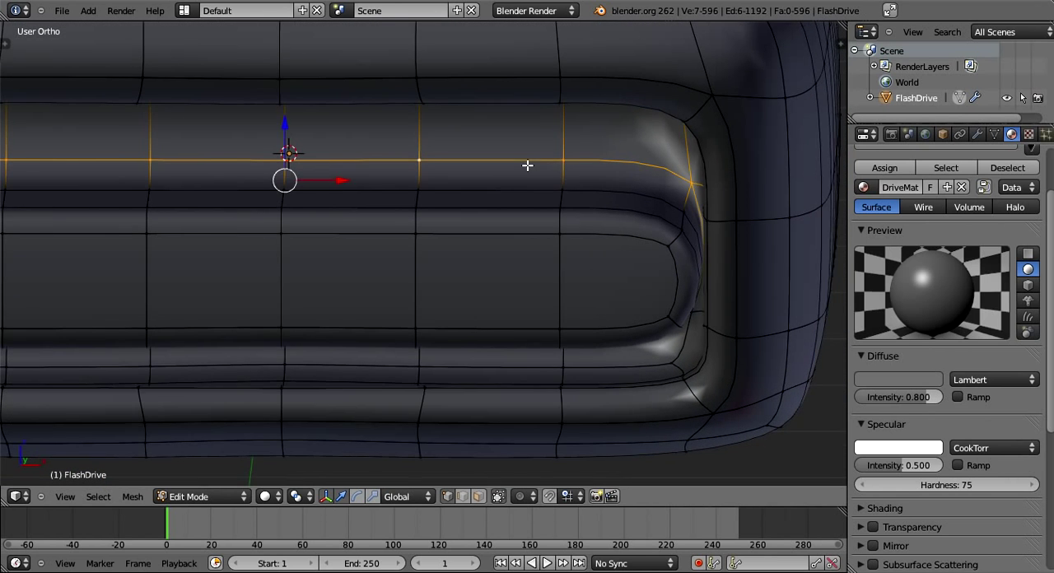
key(ctrl+e)
middle_drag(661, 238, 654, 247)
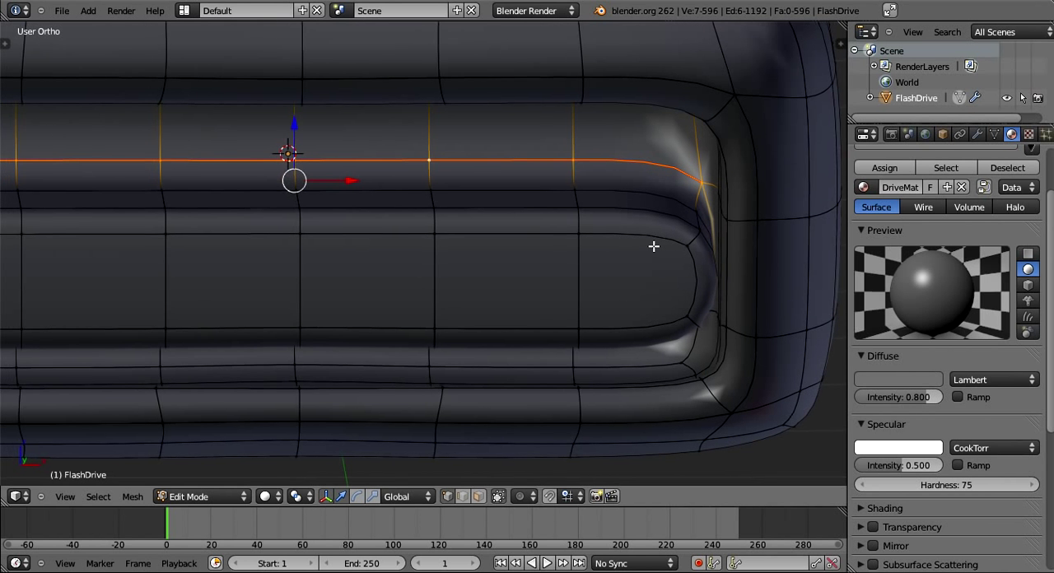
- Select the vertices around the connector's right rounded end and move them slightly inward along the X axis
shift+middle_drag(719, 277, 464, 268)
scroll(609, 250, up, 1)
scroll(469, 266, up, 2)
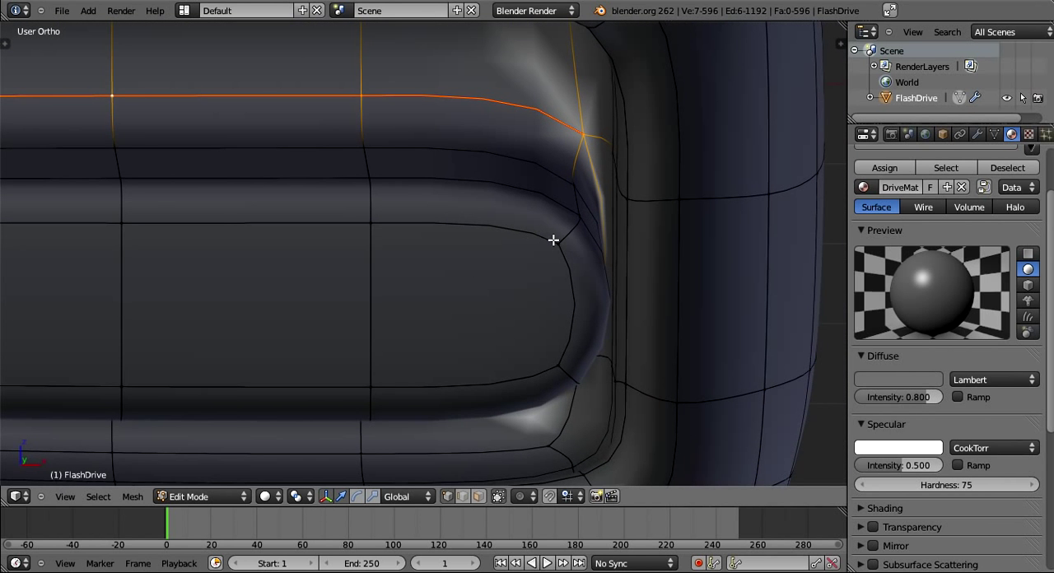
right_click(576, 211)
middle_drag(580, 251, 582, 254)
shift+right_click(310, 109)
shift+right_click(343, 136)
middle_drag(386, 174, 398, 178)
shift+right_click(504, 258)
middle_drag(506, 259, 517, 165)
scroll(571, 250, down, 3)
key(g)
key(x)
click(550, 250)
- Mark the edges around the connector's right end and the edge run below the connector as a seam
right_click(517, 167)
shift+right_click(515, 288)
middle_drag(516, 231, 400, 238)
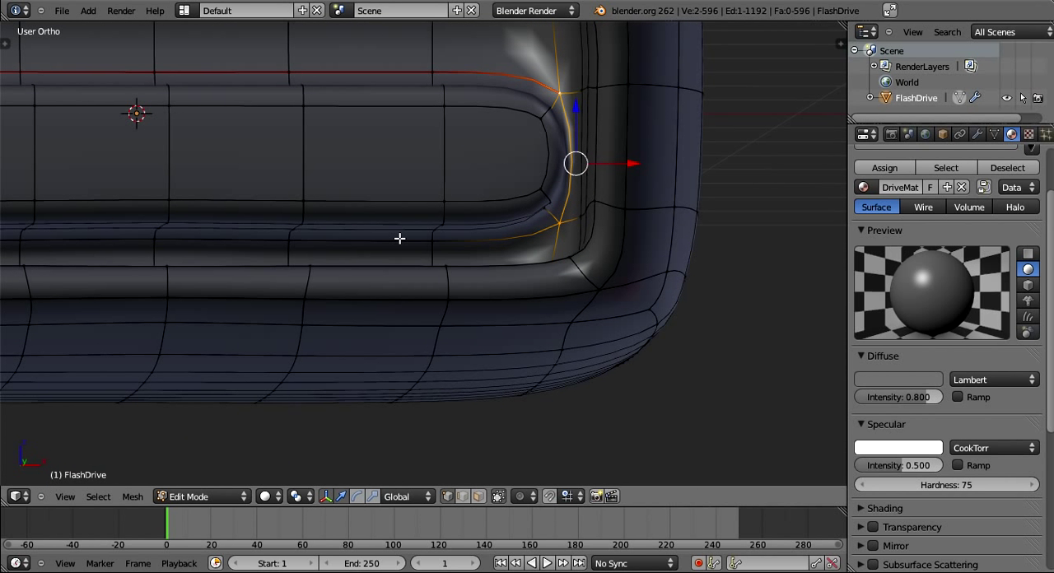
middle_drag(333, 235, 330, 228)
alt+shift+right_click(330, 228)
key(ctrl+e)
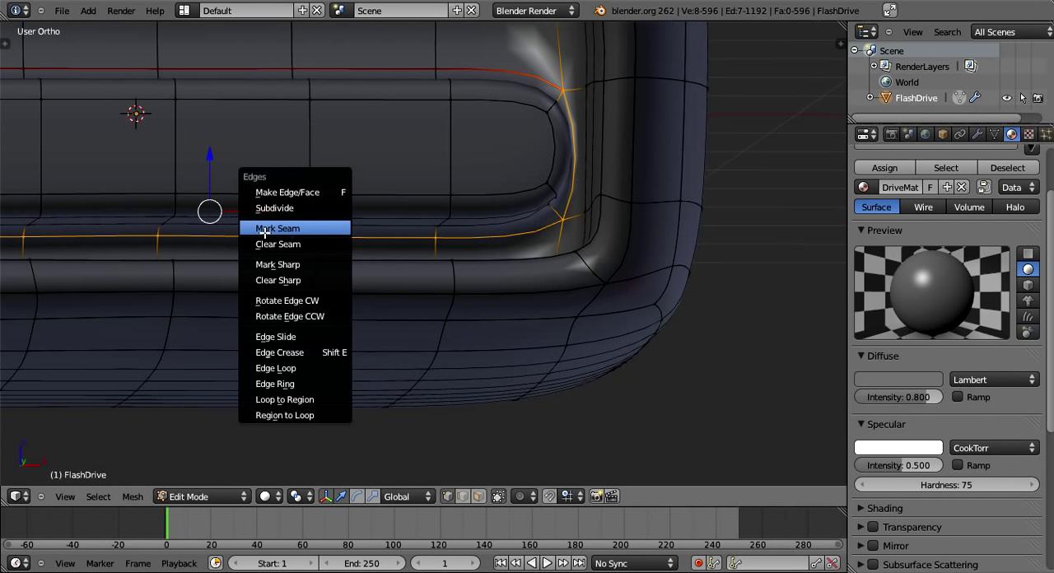
click(264, 230)
- Select the vertices around the connector's left rounded end and move them inward along the X axis
shift+middle_drag(214, 230, 700, 239)
shift+middle_drag(287, 195, 395, 247)
right_click(368, 260)
alt+right_click(449, 302)
middle_drag(450, 301, 336, 238)
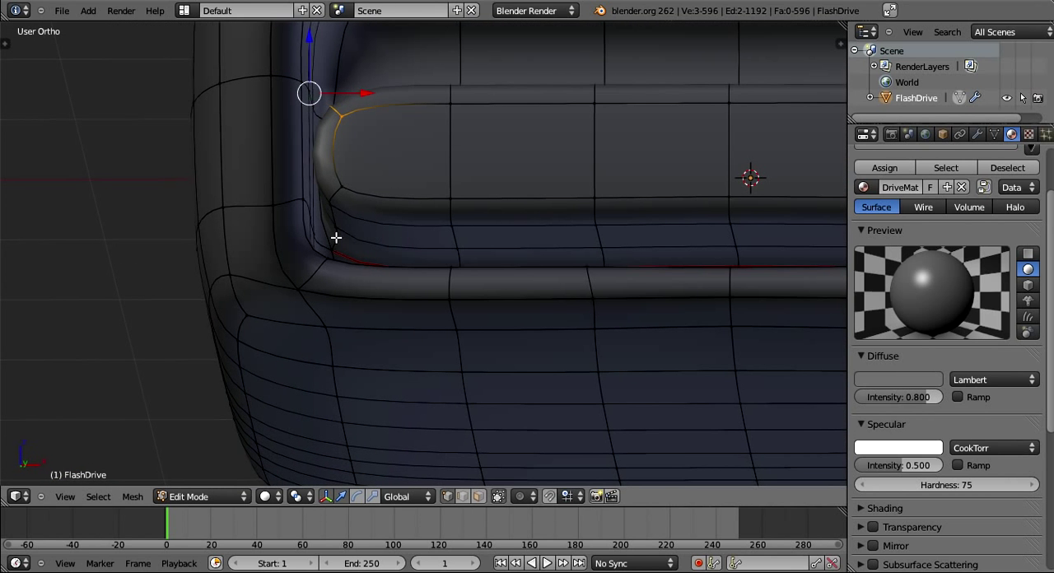
shift+right_click(335, 239)
shift+right_click(333, 212)
shift+right_click(338, 188)
shift+right_click(346, 186)
key(g)
key(x)
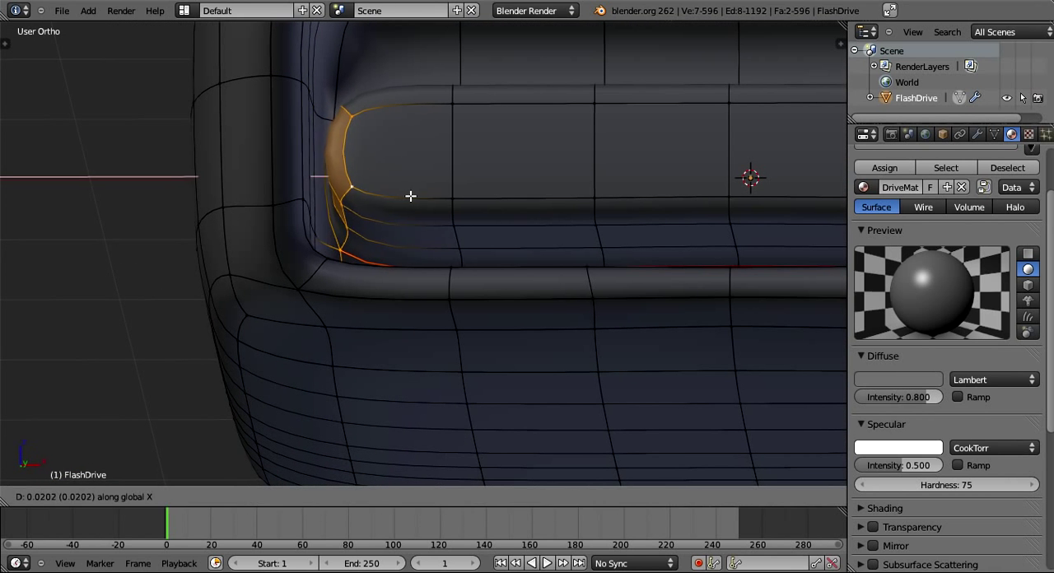
click(349, 242)
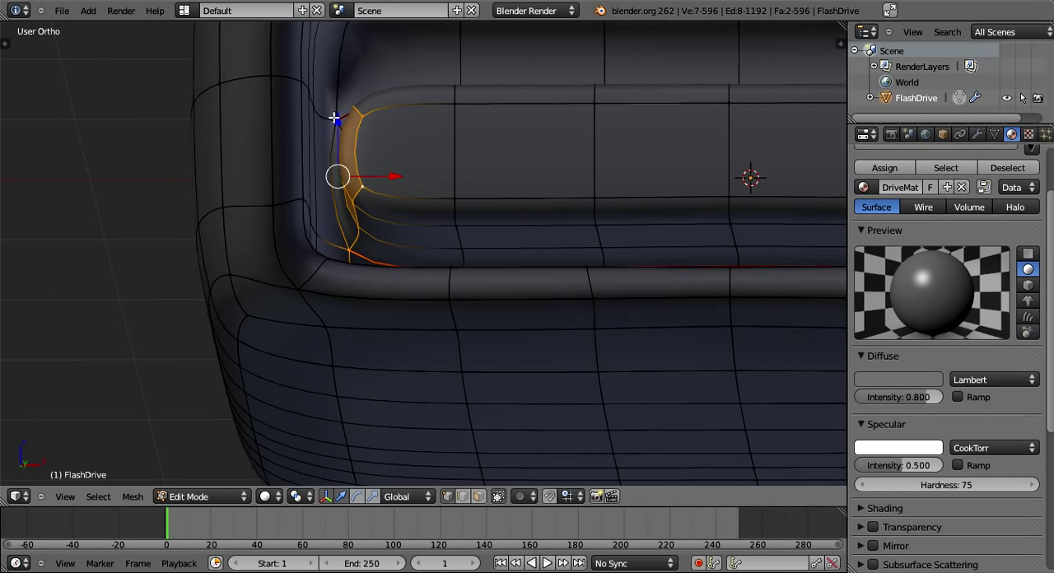
- Mark the edges around the connector's left end as a seam and deselect everything
key(ctrl+e)
click(341, 134)
key(a)
middle_drag(445, 256, 542, 260)
scroll(481, 281, down, 2)
scroll(484, 280, down, 1)
- Mark the full edge loop around the front rim of the port opening as a seam and deselect it
alt+right_click(395, 188)
scroll(519, 277, down, 1)
middle_drag(254, 248, 262, 242)
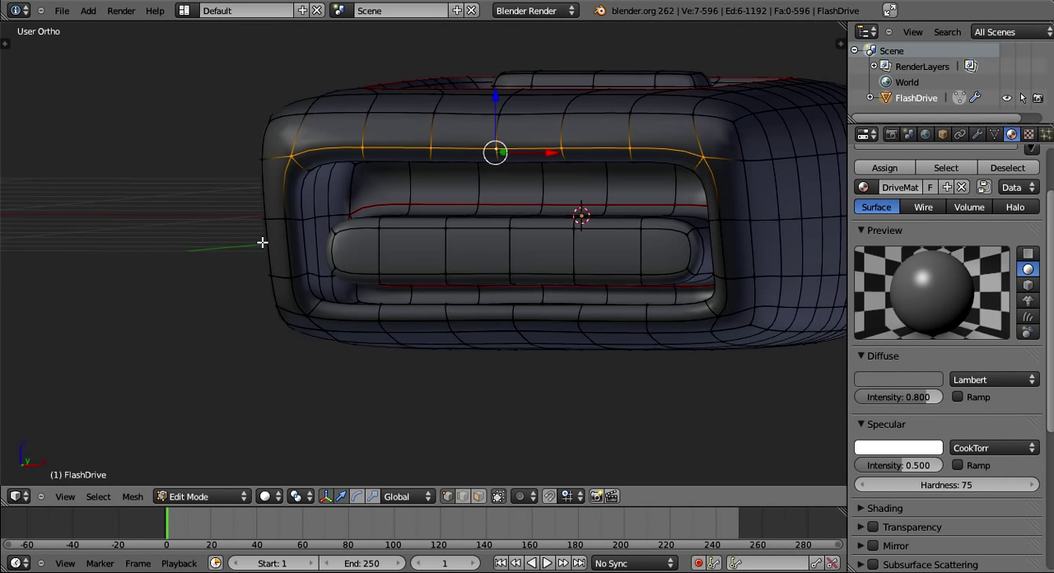
scroll(262, 242, up, 1)
alt+shift+right_click(261, 242)
alt+shift+right_click(489, 331)
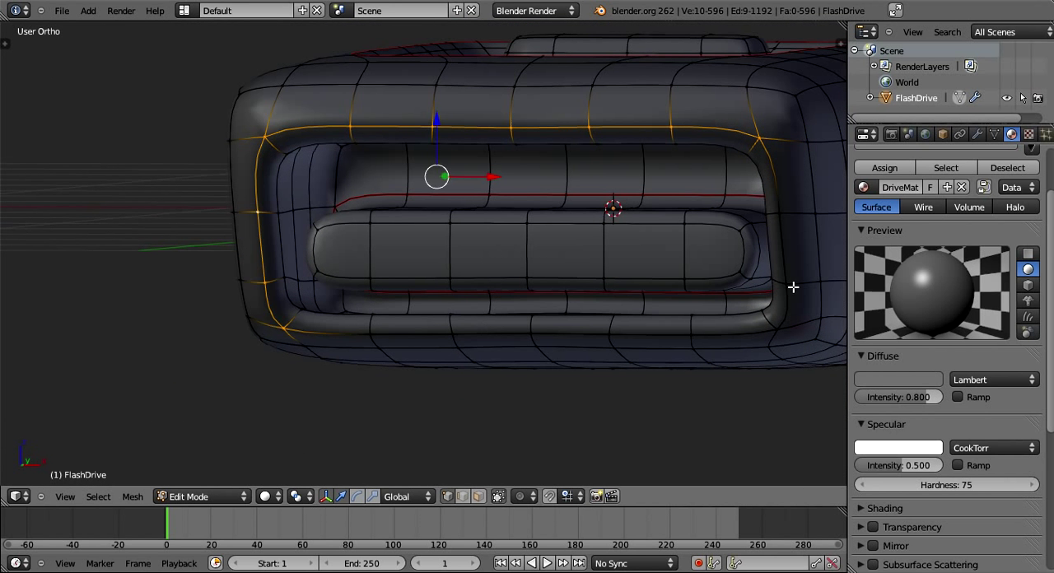
alt+shift+right_click(774, 198)
key(ctrl+e)
click(773, 198)
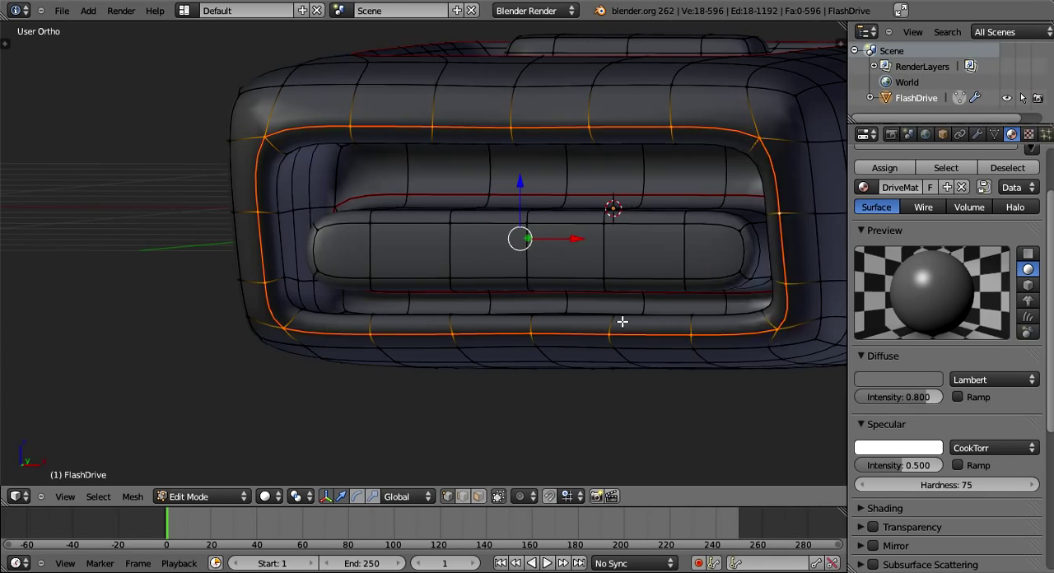
middle_drag(623, 320, 525, 301)
key(a)
- Select the mid-height edge loop along one side of the body and exclude its edges inside the port opening
alt+right_click(433, 232)
middle_drag(391, 276, 470, 341)
scroll(581, 245, up, 2)
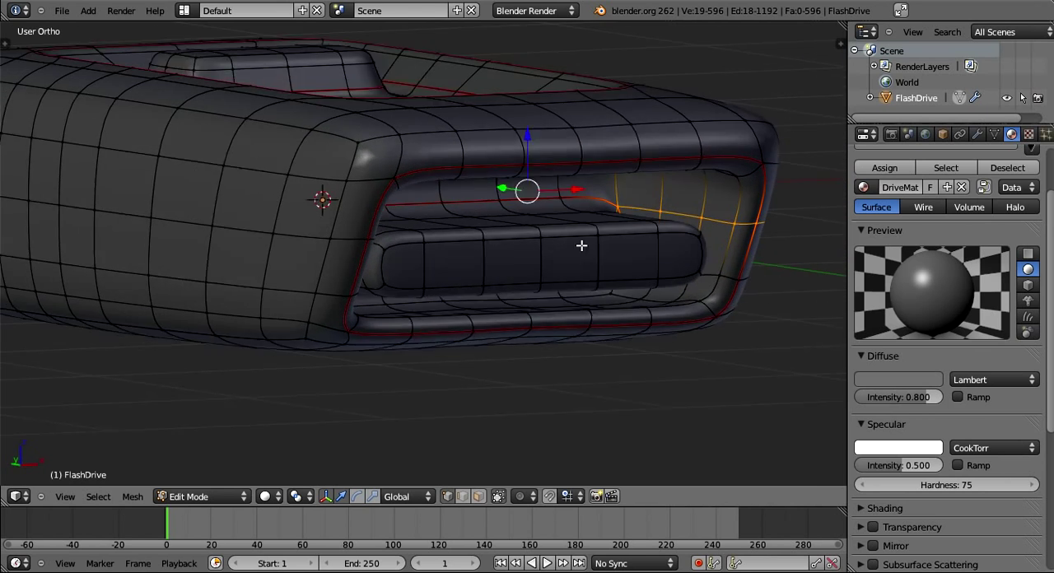
middle_drag(581, 242, 583, 252)
shift+right_click(617, 208)
shift+right_click(652, 219)
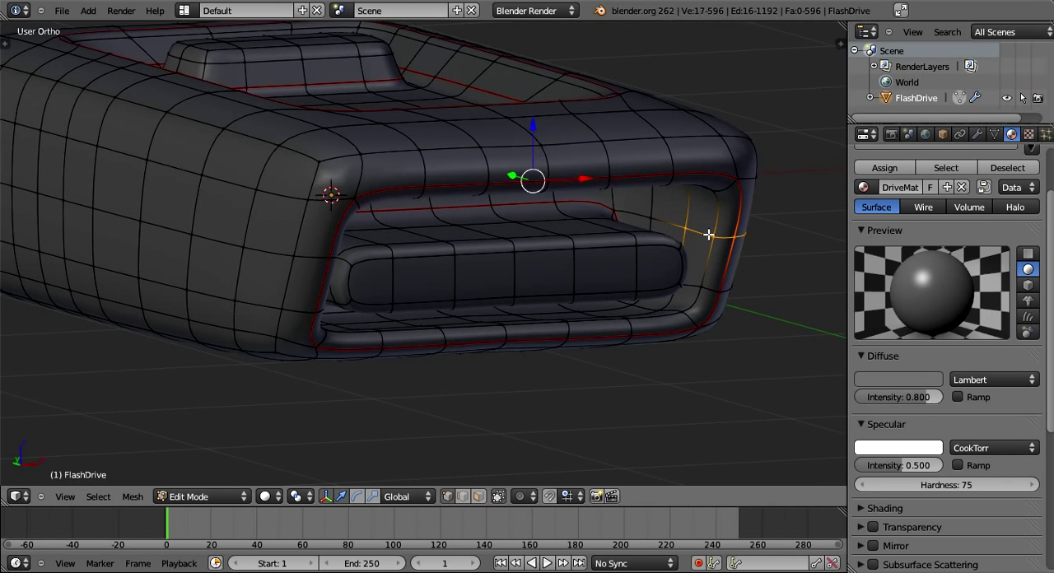
shift+right_click(683, 226)
shift+right_click(713, 236)
shift+right_click(736, 236)
mouse_move(704, 324)
middle_down()
mouse_move(669, 331)
mouse_move(592, 257)
mouse_move(600, 252)
middle_up()
shift+right_click(613, 272)
- Check the selection in wireframe, then mark the side edges from the port rim to the rear notch as a seam
key(z)
scroll(546, 270, down, 4)
mouse_move(487, 282)
middle_down()
mouse_move(481, 327)
mouse_move(478, 317)
middle_up()
key(c)
middle_click(260, 208)
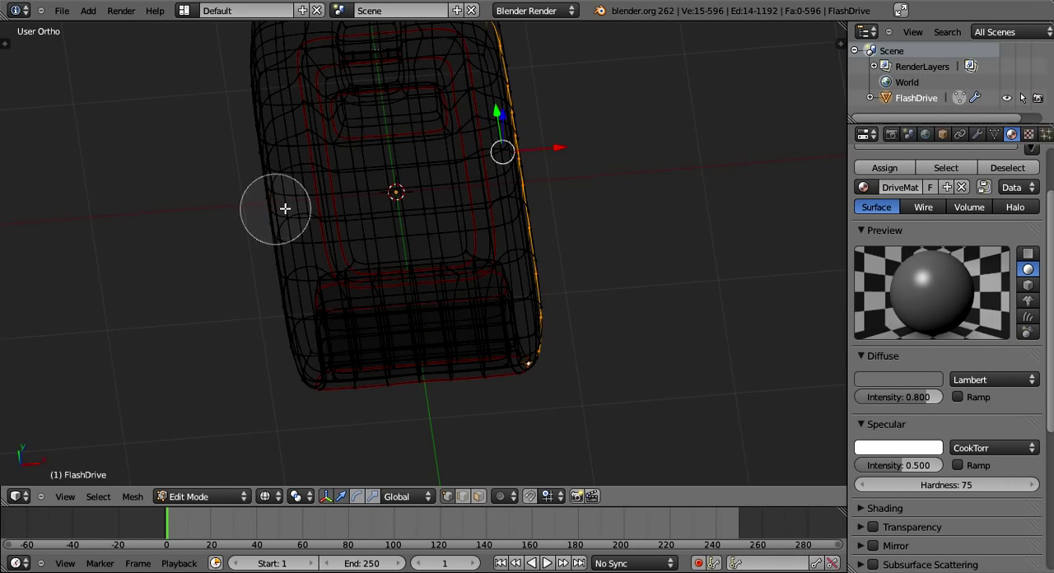
key(Escape)
mouse_move(329, 215)
middle_down()
mouse_move(470, 252)
mouse_move(505, 308)
middle_up()
key(z)
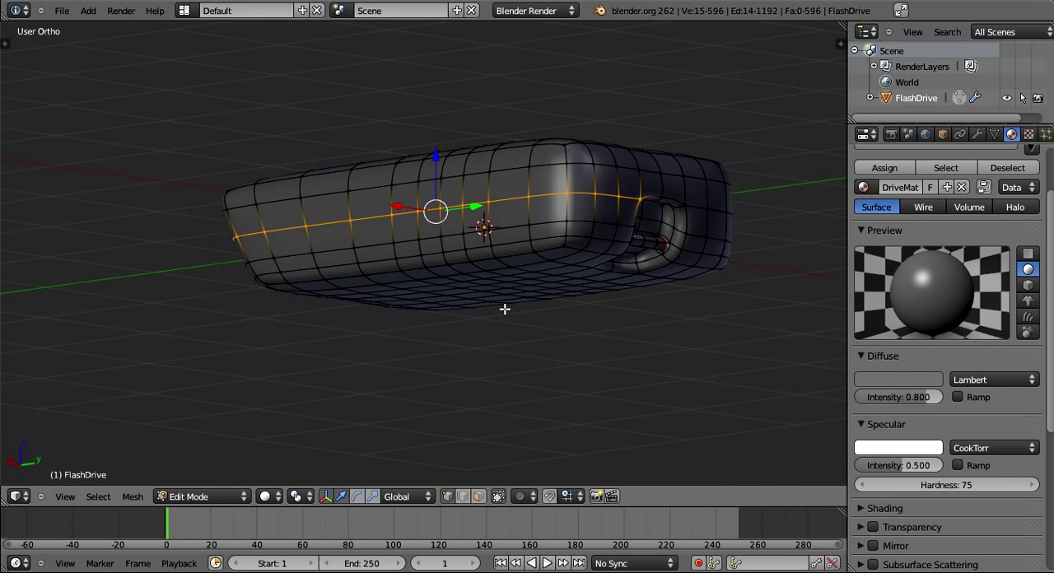
key(ctrl+e)
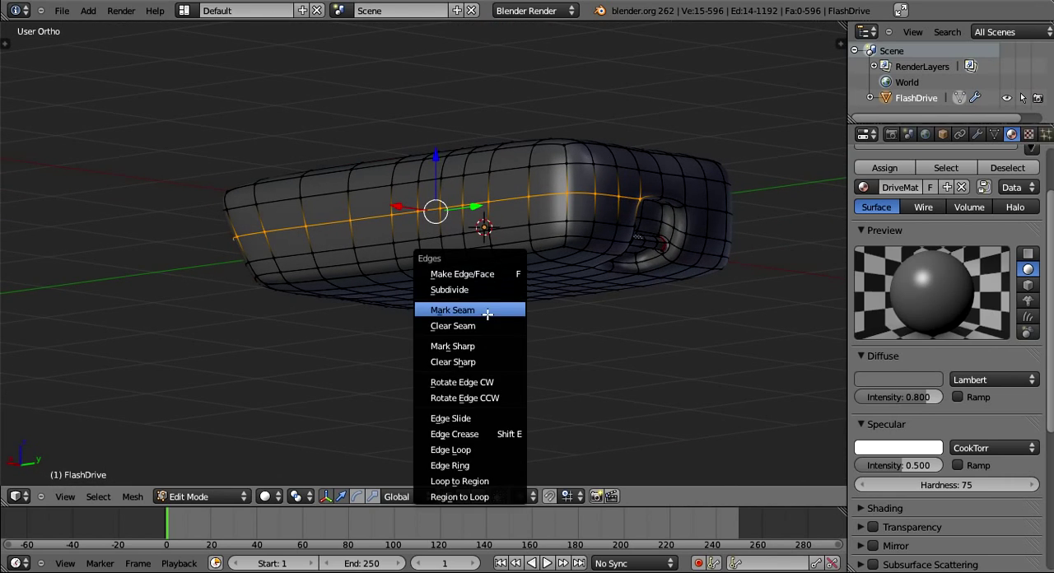
click(486, 313)
- Mark the matching mid-height edge loop along the opposite side of the body as a seam and deselect everything
middle_drag(487, 314, 457, 375)
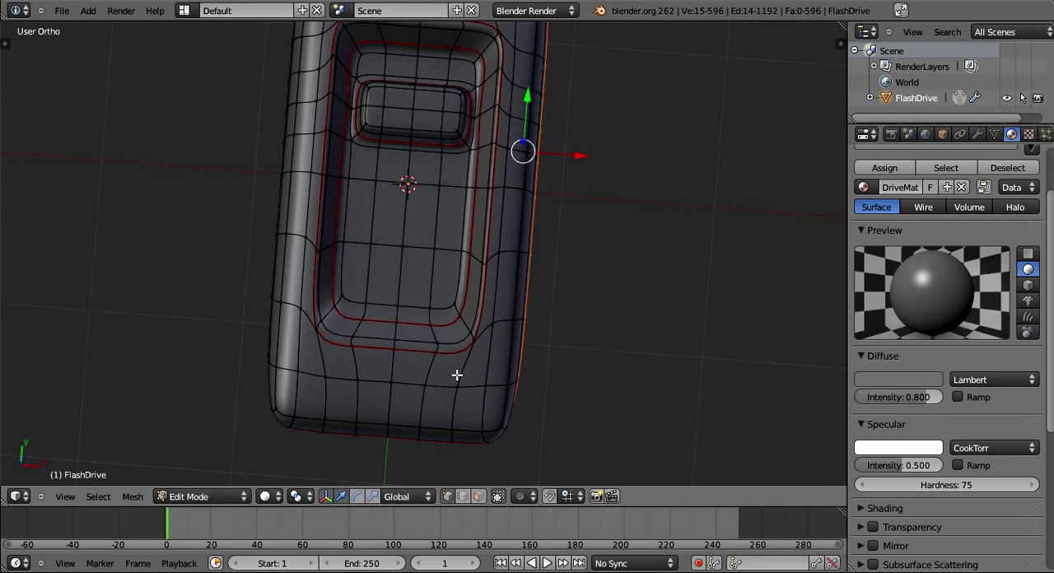
middle_drag(457, 375, 443, 244)
scroll(473, 266, up, 5)
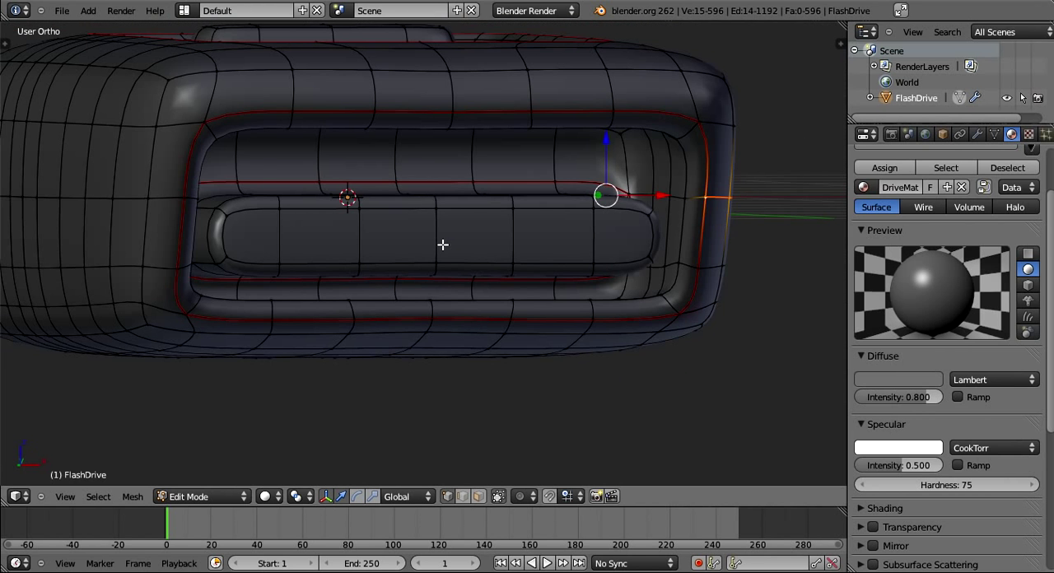
middle_drag(442, 245, 507, 231)
middle_drag(334, 225, 327, 193)
alt+right_click(331, 198)
middle_drag(377, 216, 374, 260)
key(ctrl+e)
click(329, 305)
key(a)
- Mark the edges along the top of the rear notch as a seam joining both side seams, and deselect everything
right_click(317, 235)
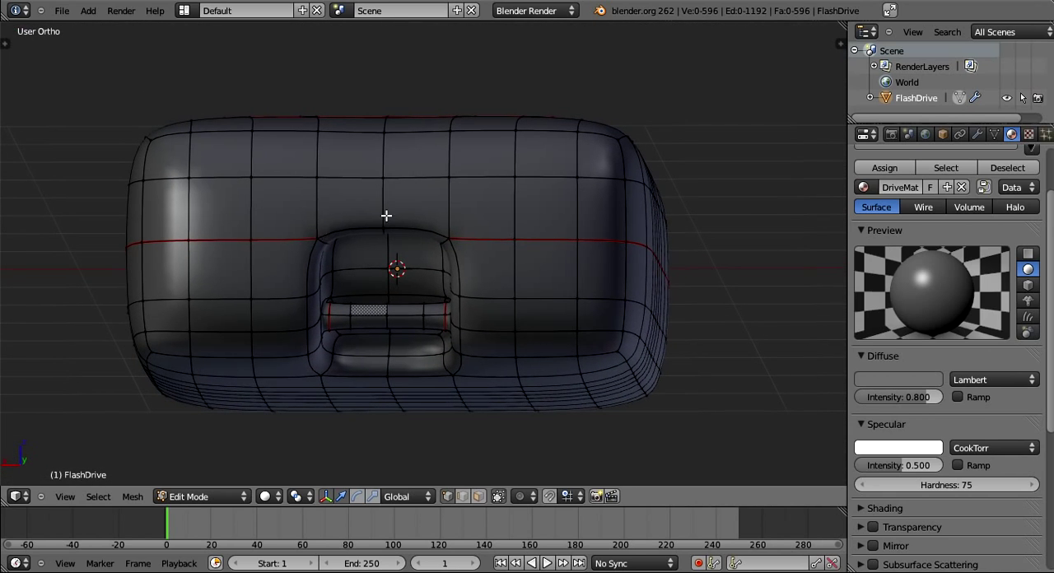
shift+right_click(451, 230)
key(ctrl+e)
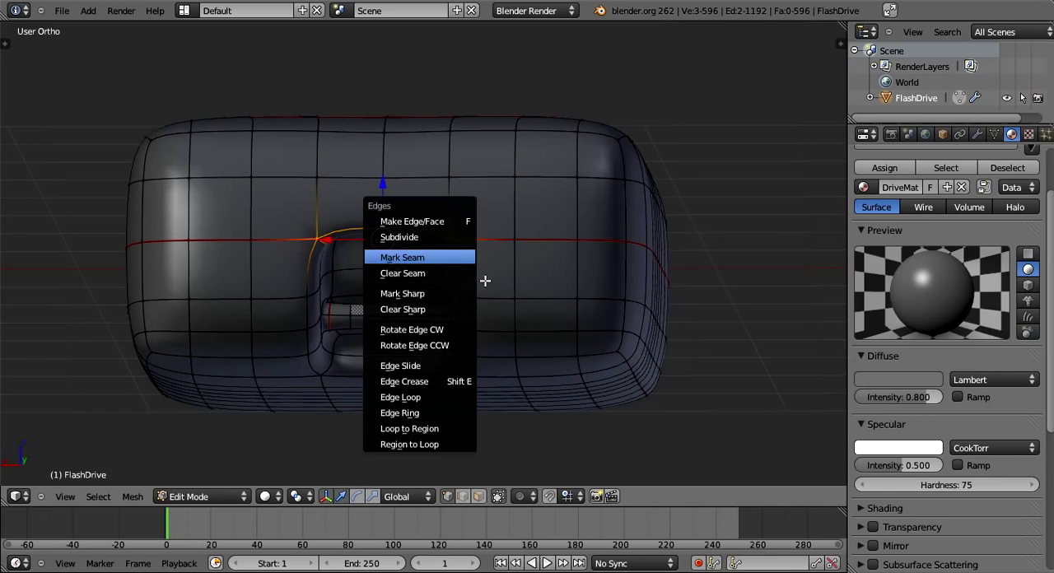
click(461, 259)
key(a)
- Save the Blender file with the finished seams
middle_drag(484, 283, 222, 375)
scroll(221, 374, down, 5)
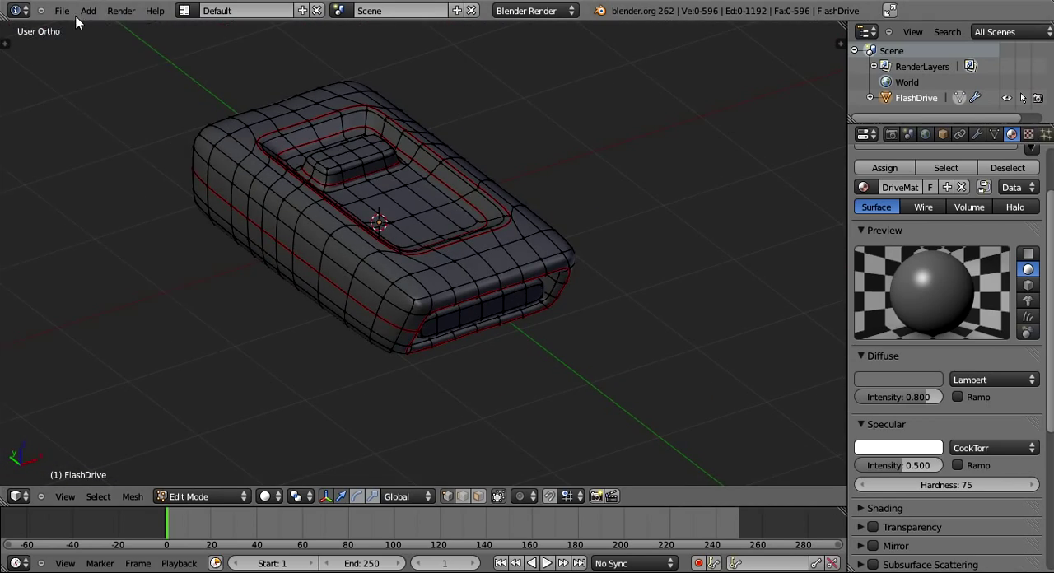
click(62, 10)
click(73, 109)
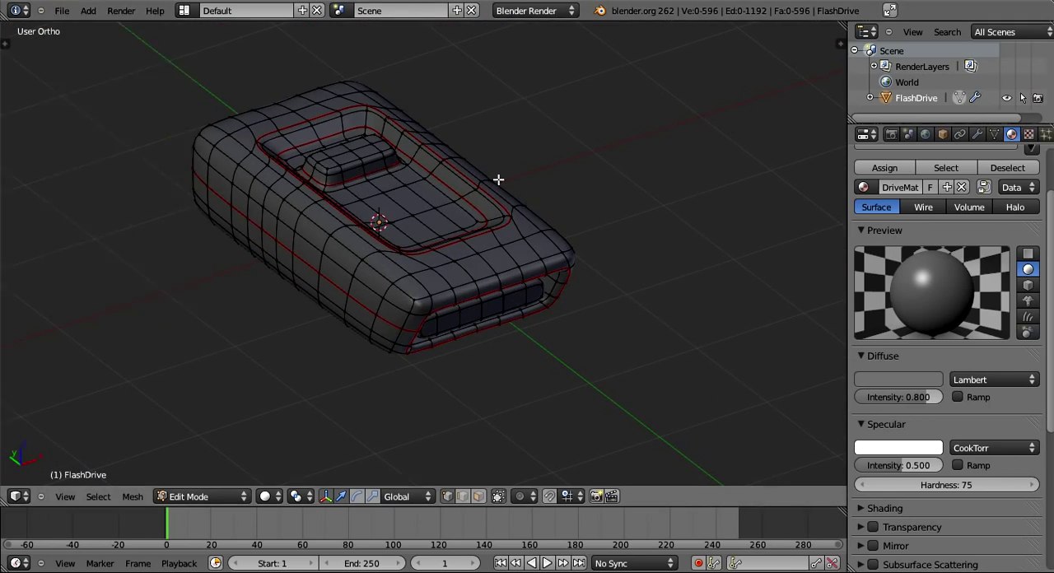
middle_drag(497, 178, 634, 248)
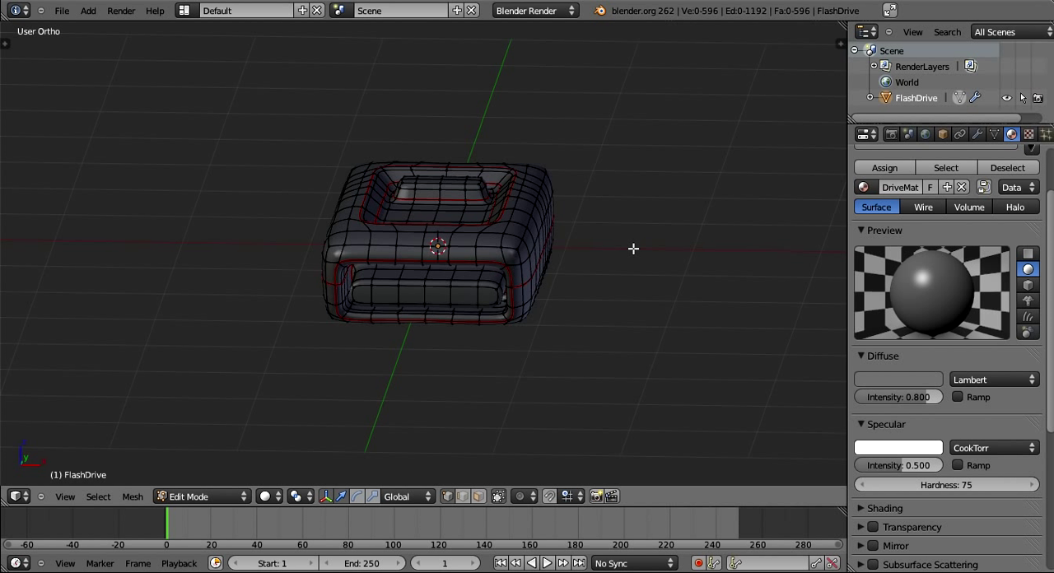